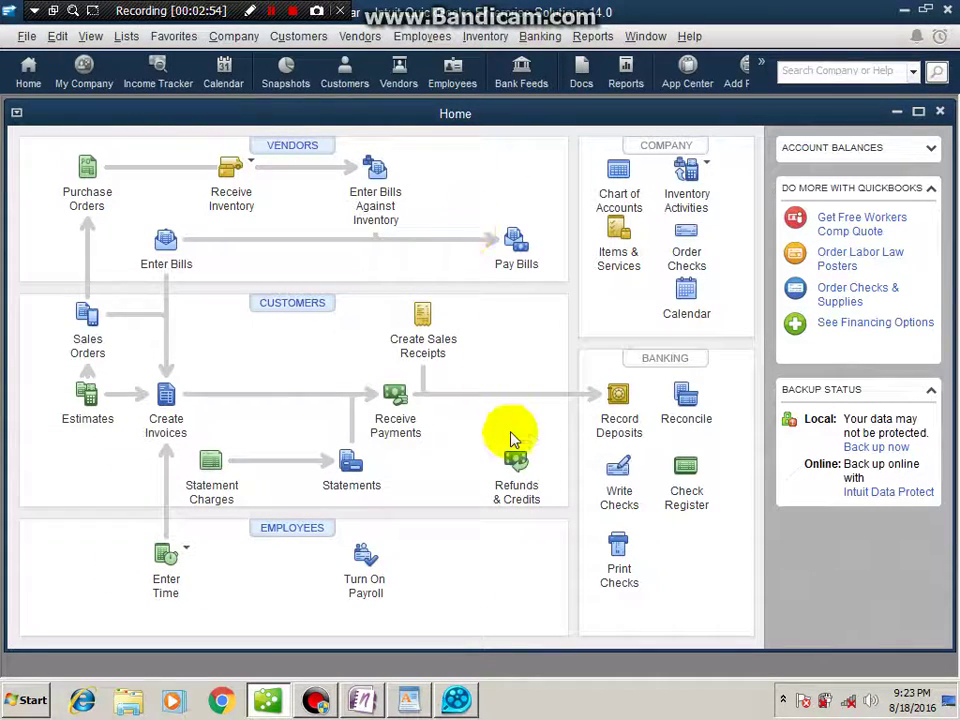
click(31, 44)
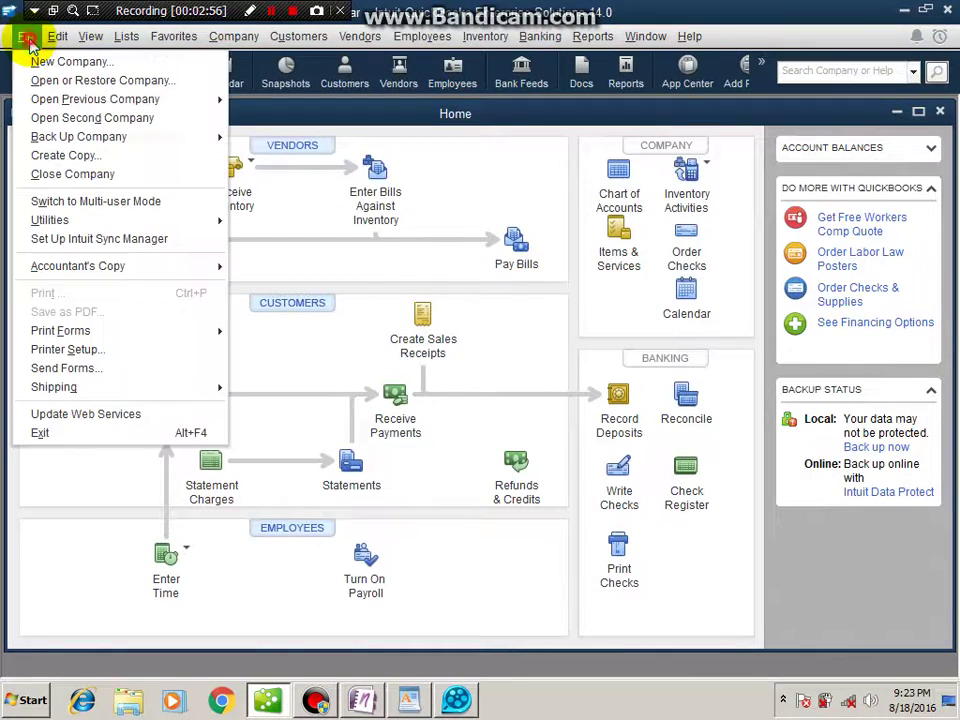
click(27, 42)
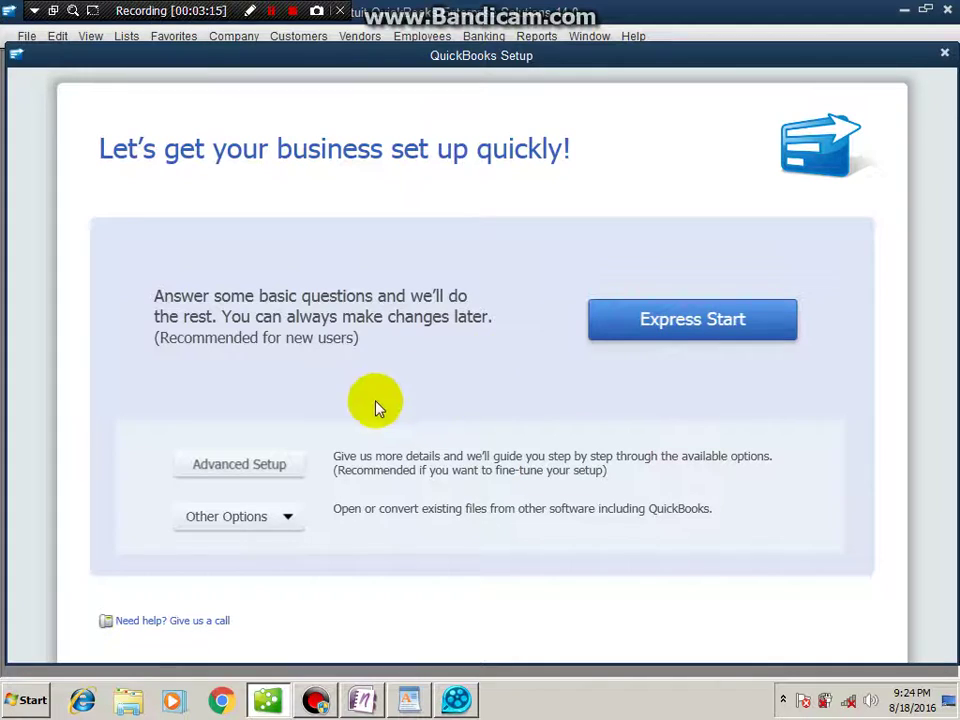
click(231, 468)
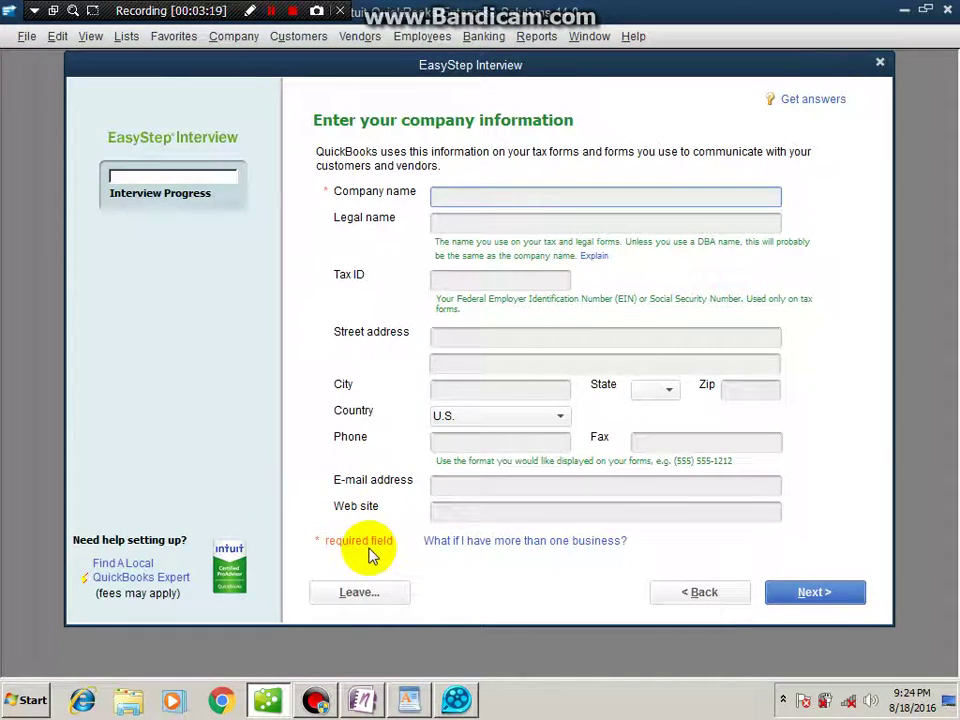
click(880, 65)
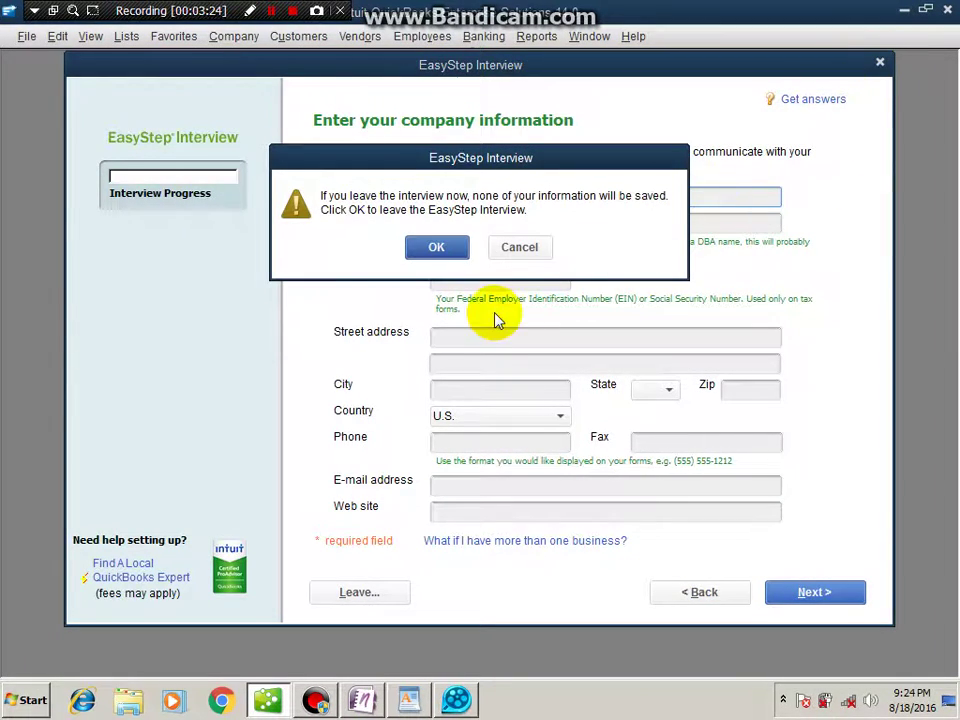
click(433, 240)
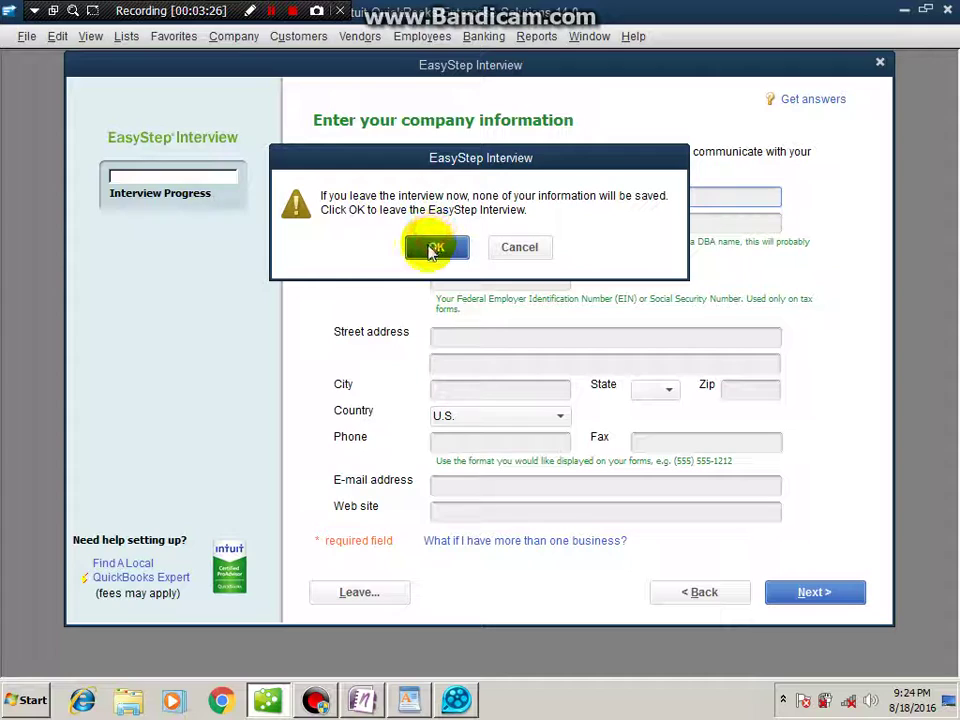
click(729, 252)
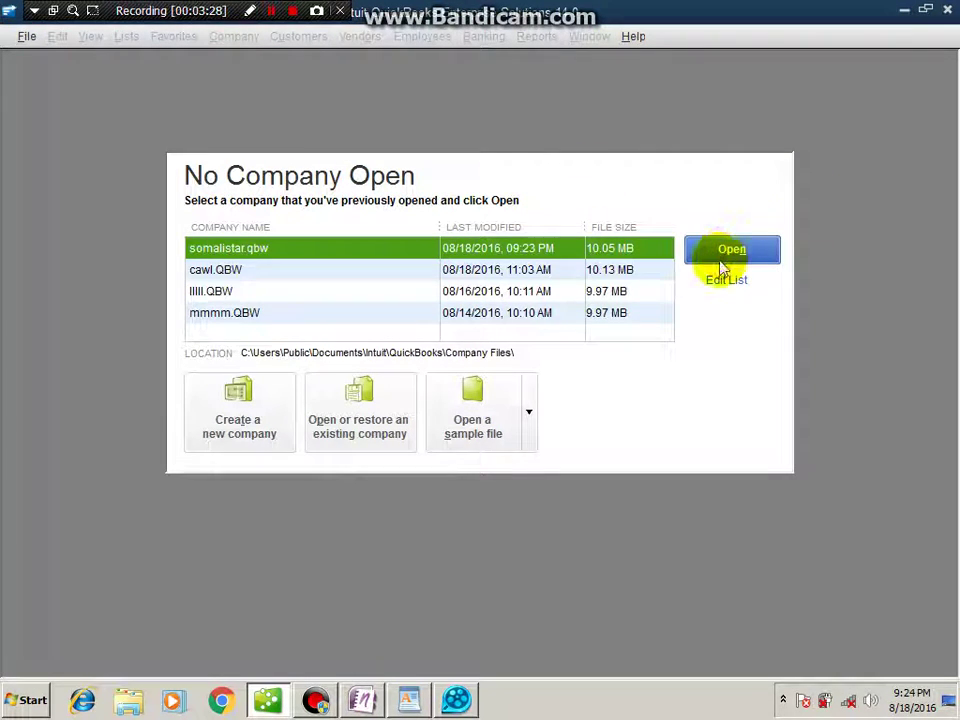
- Start a new company file using Express Start and enter somalistar as the company name
click(27, 37)
click(28, 60)
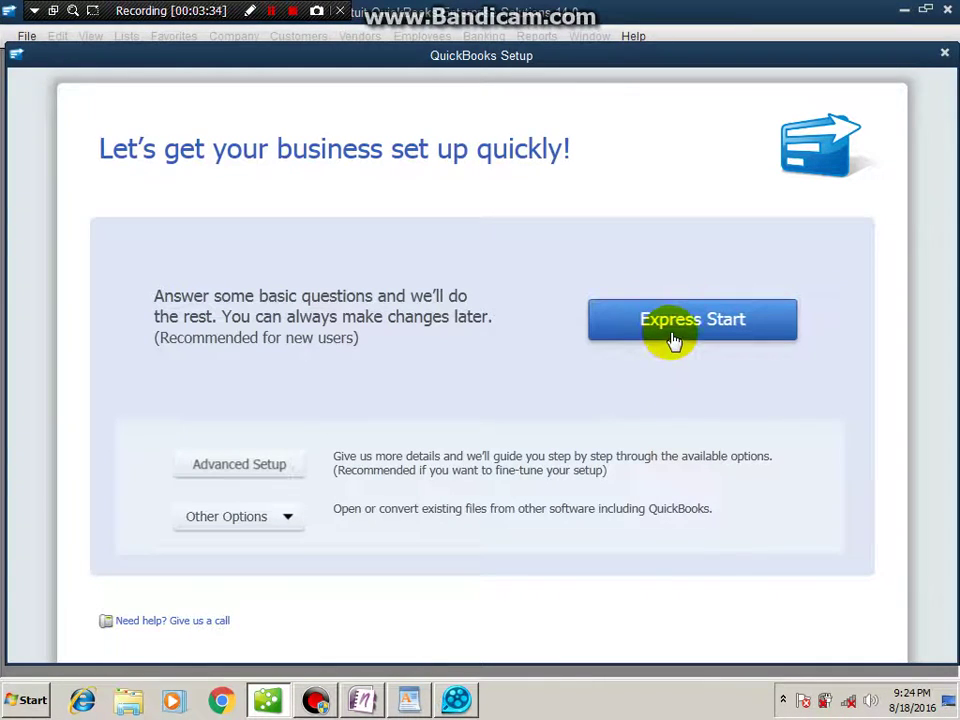
click(669, 338)
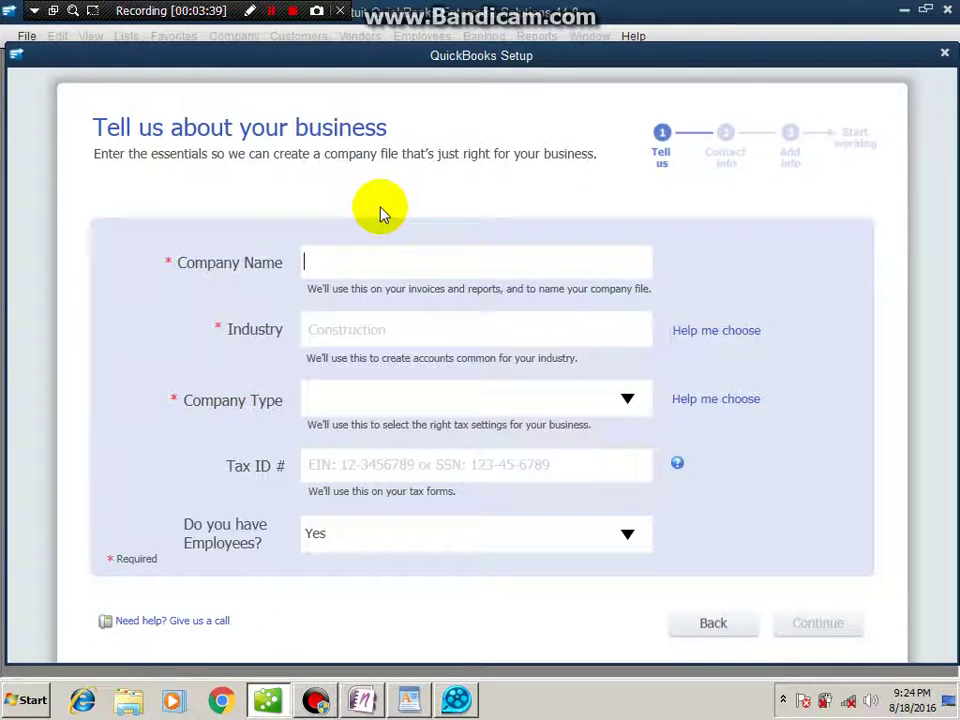
text(somalistar)
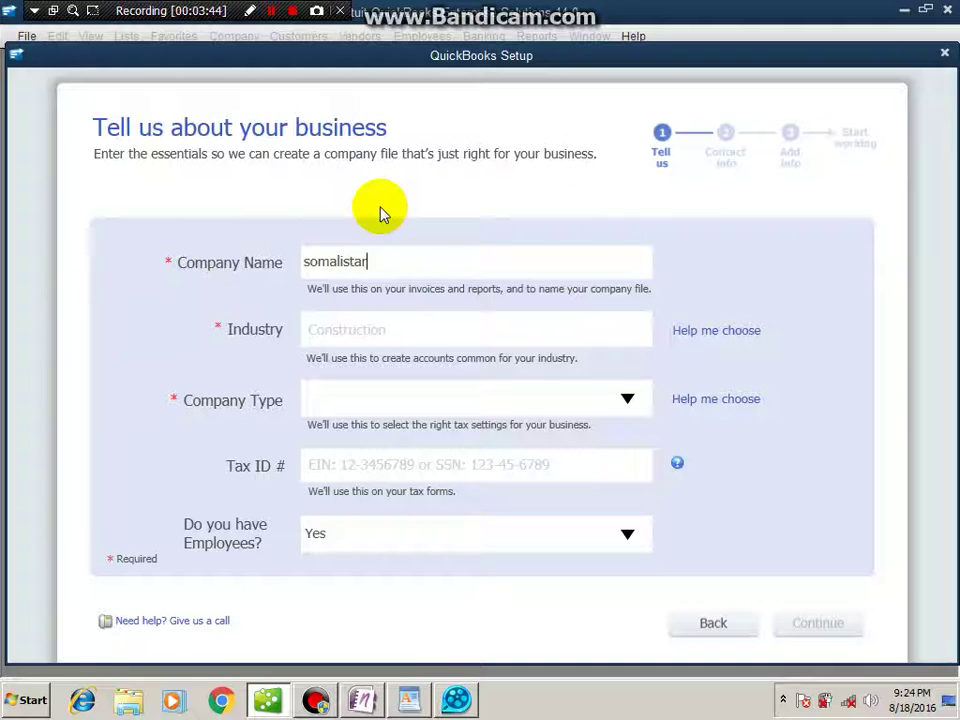
- Set the industry to Other/None and the company type to Other / None, and continue to the business contact information
click(323, 325)
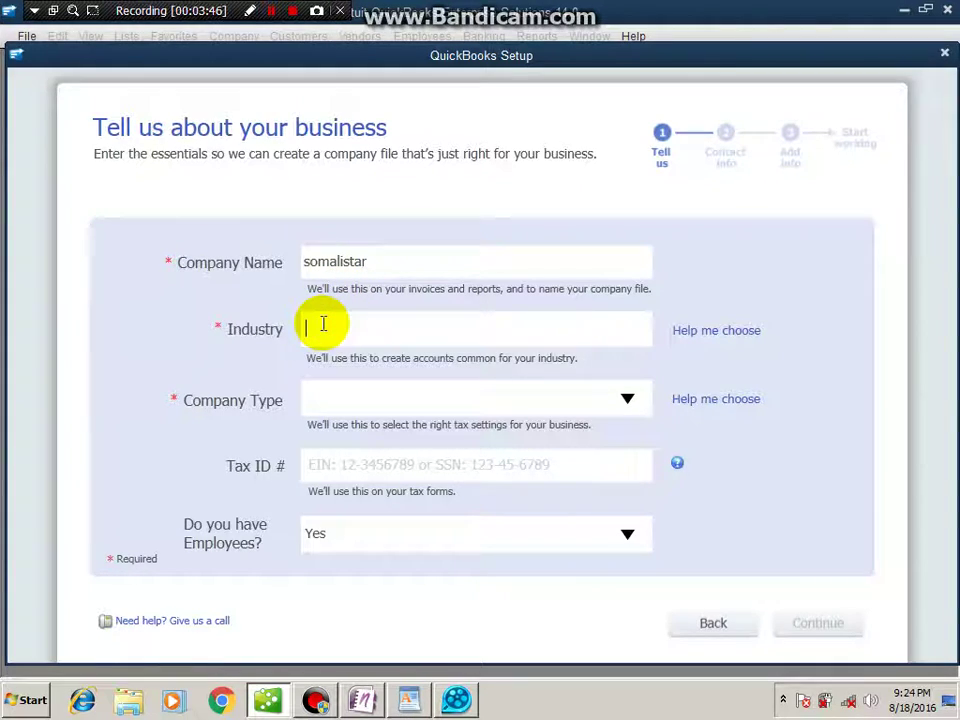
text(o)
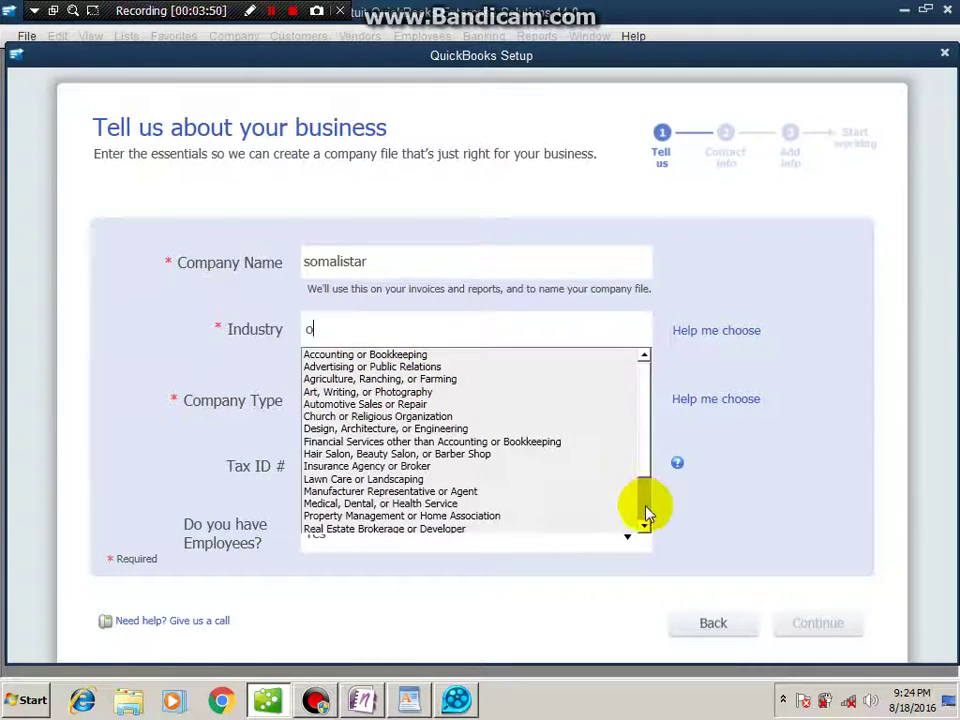
click(643, 398)
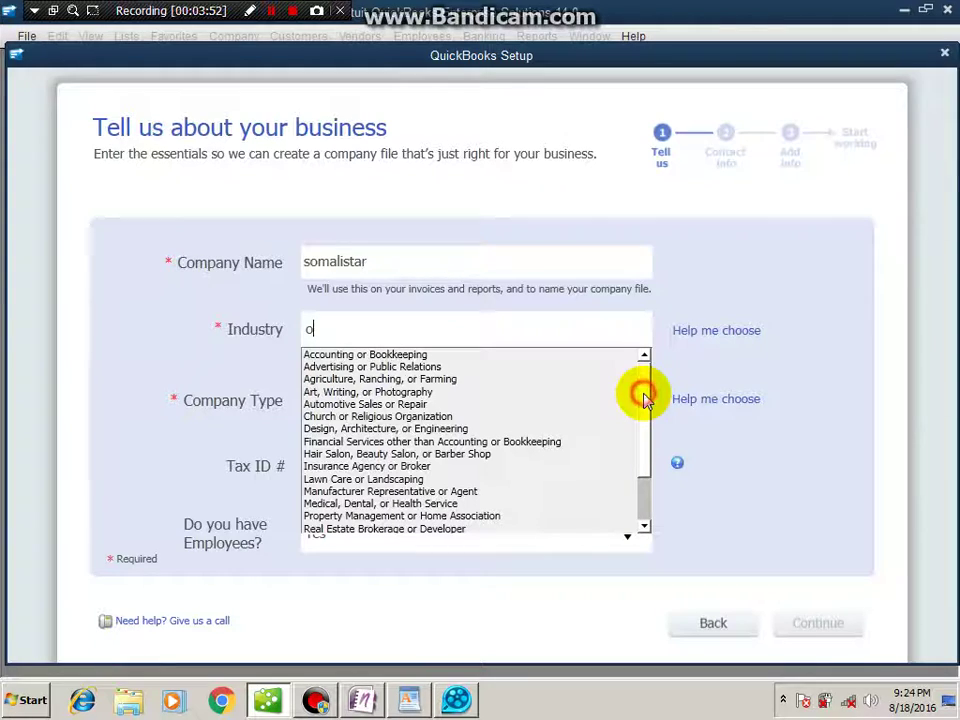
click(644, 525)
click(343, 517)
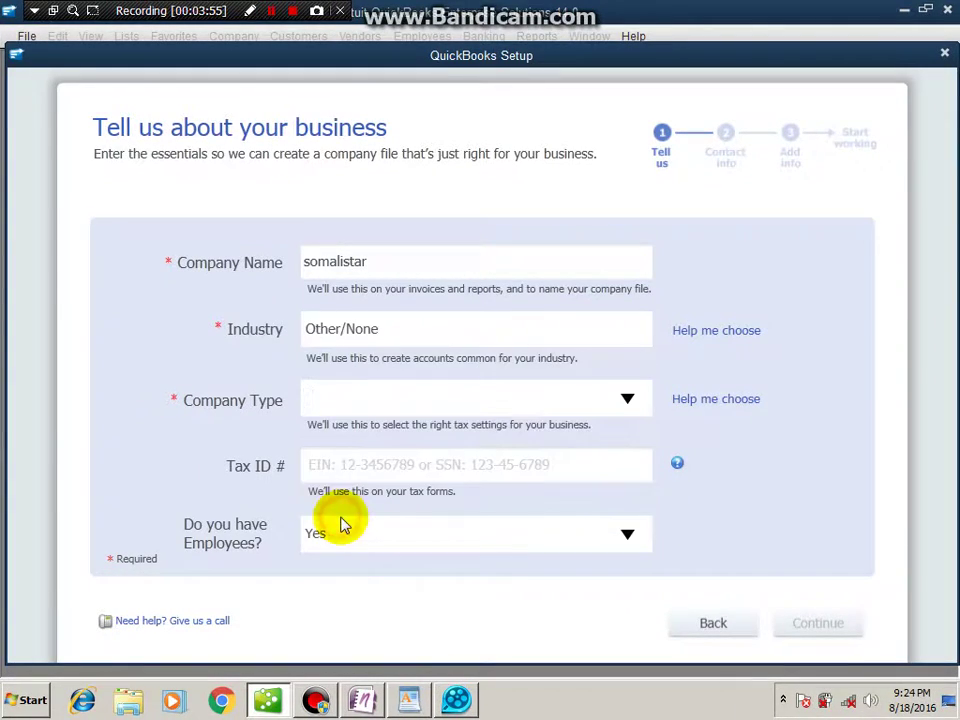
click(320, 408)
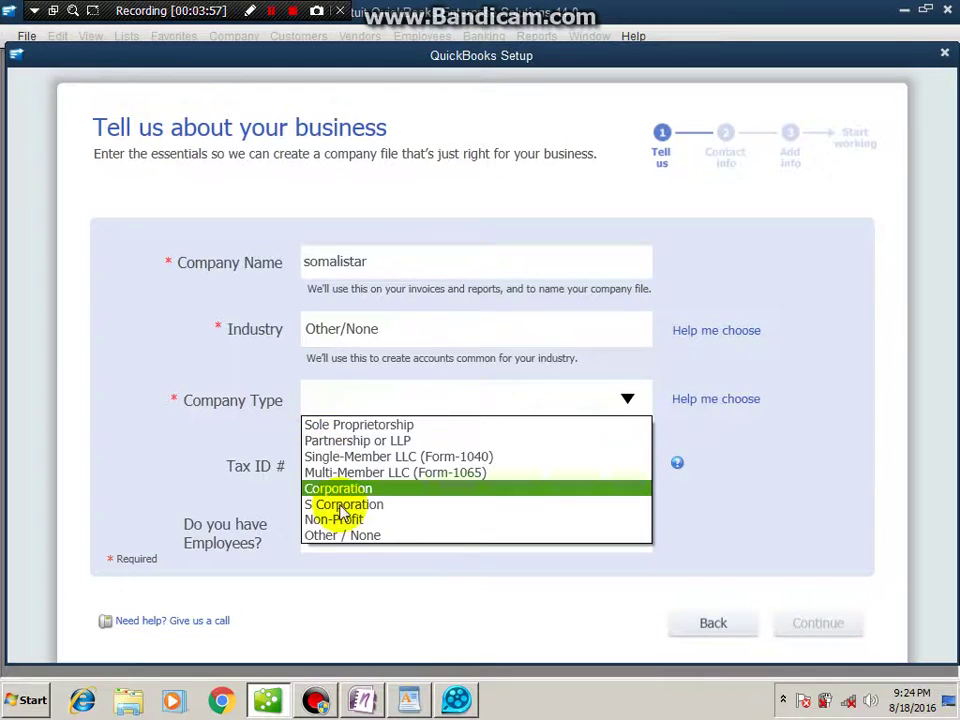
click(345, 540)
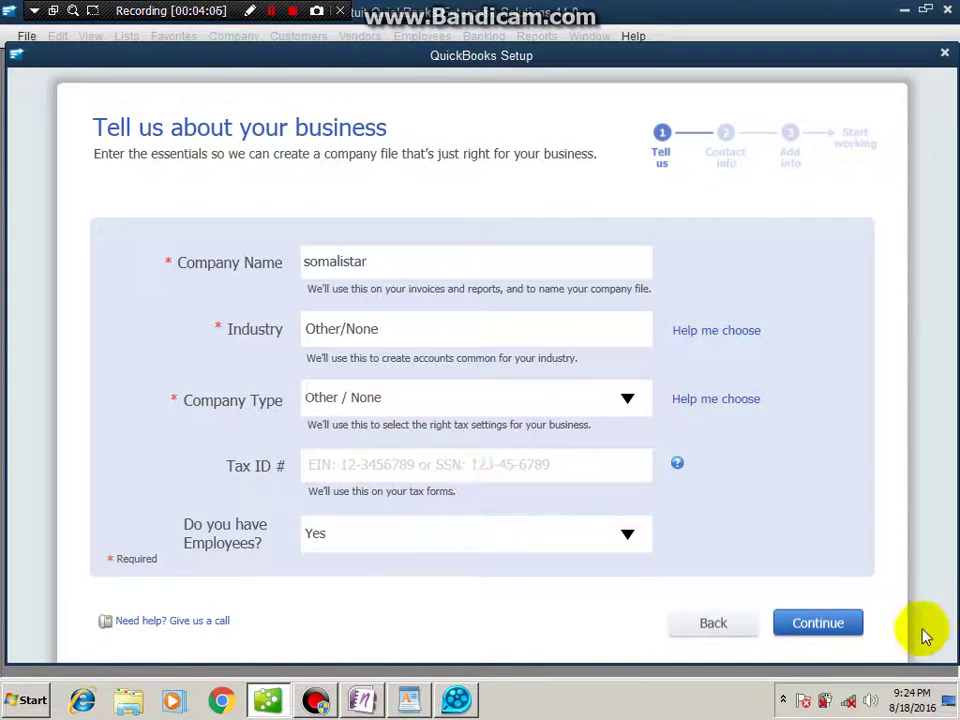
click(815, 624)
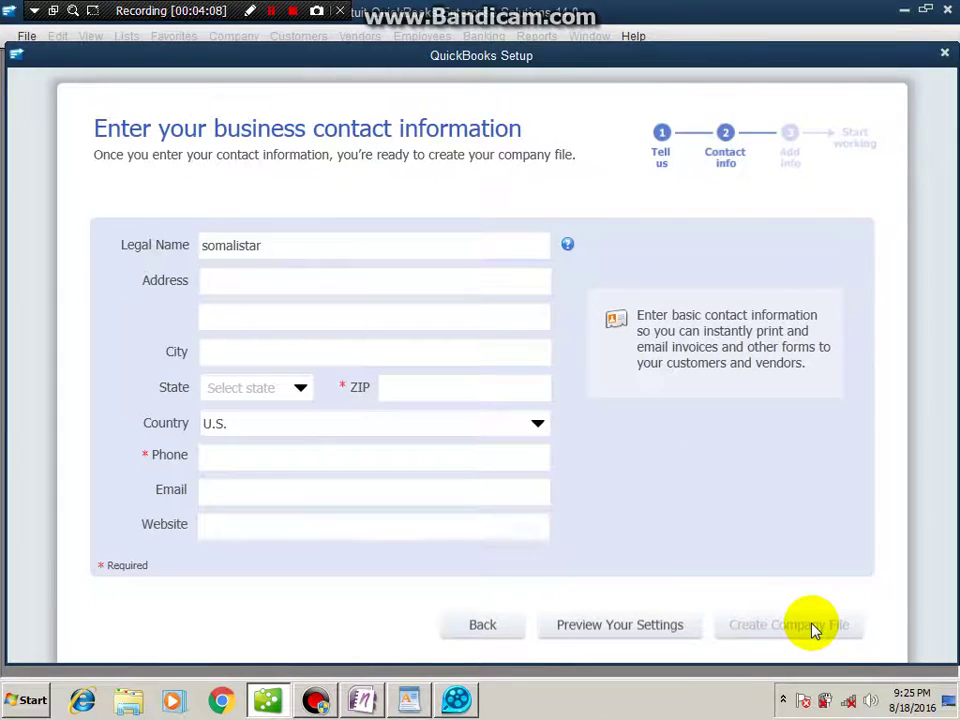
- Enter the company's street address and city in the business contact information
click(215, 286)
text(12 streer)
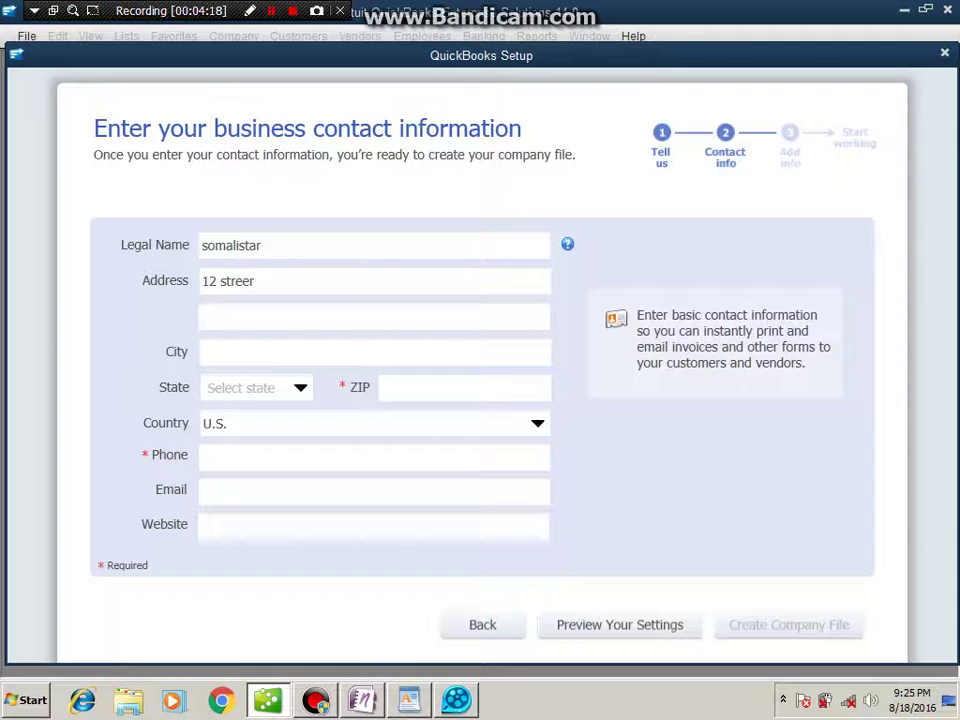
key(BackSpace)
text(t)
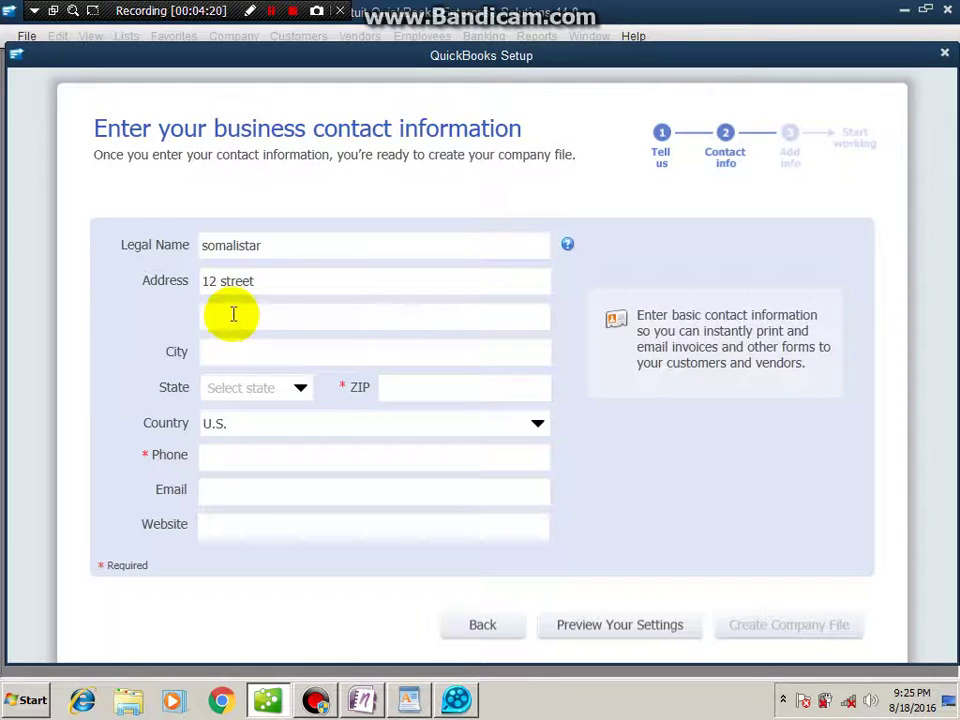
click(231, 315)
click(219, 355)
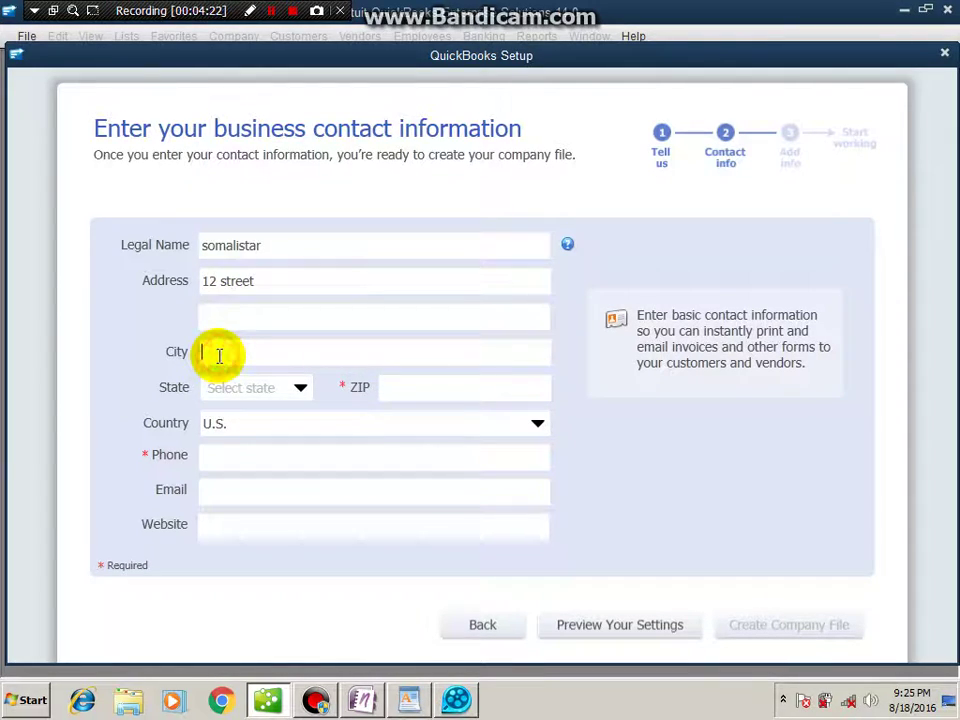
text(mogadisho)
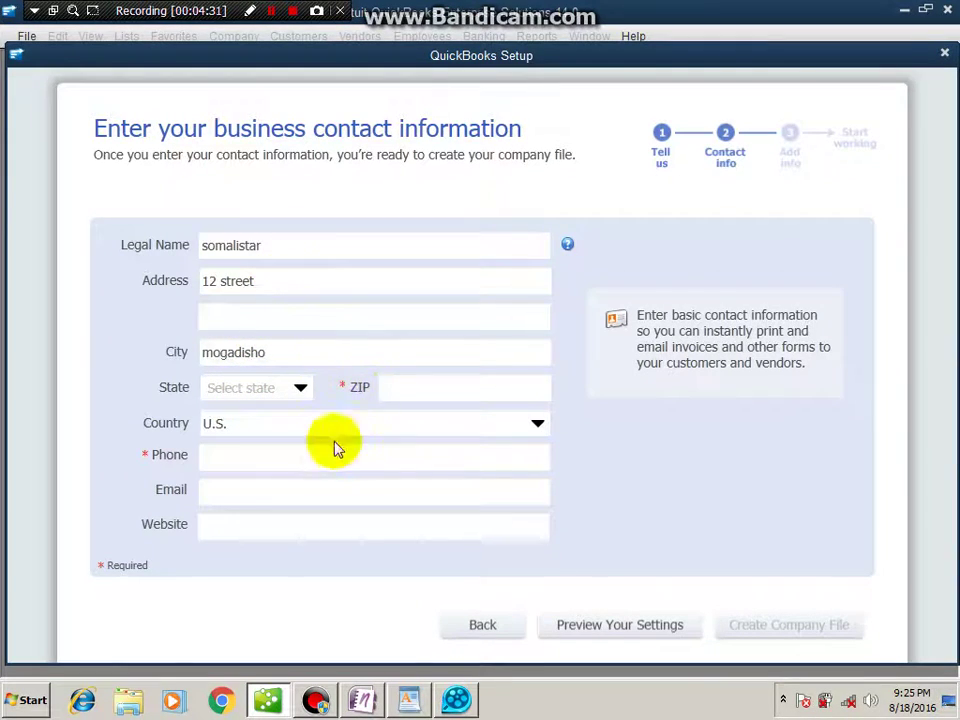
- Set the company's country to Other and enter its phone number
click(533, 424)
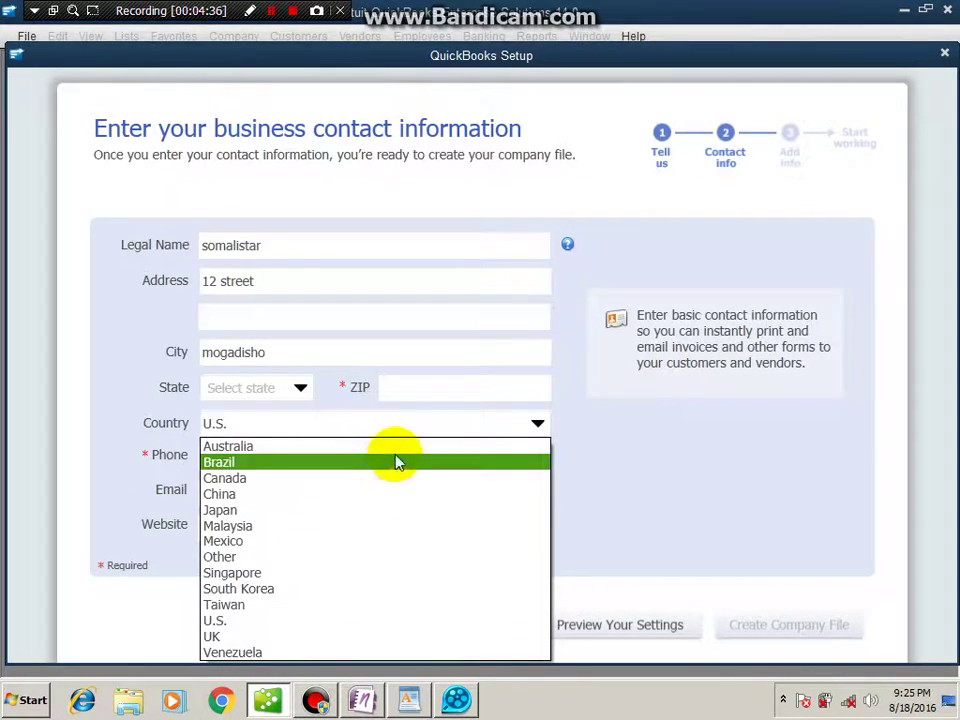
click(369, 557)
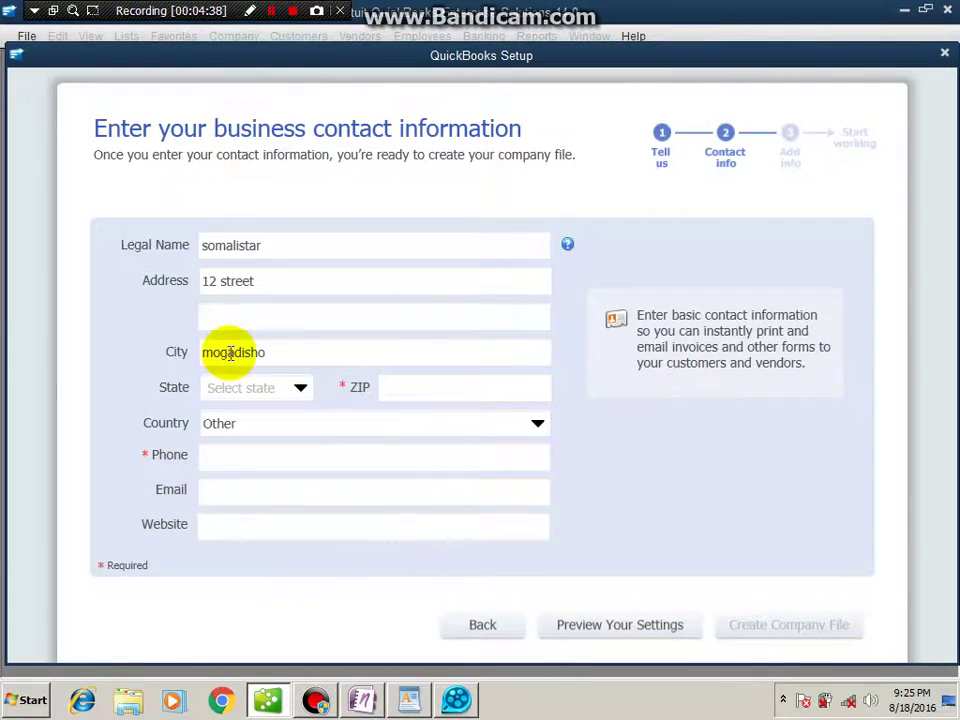
click(208, 454)
text(0)
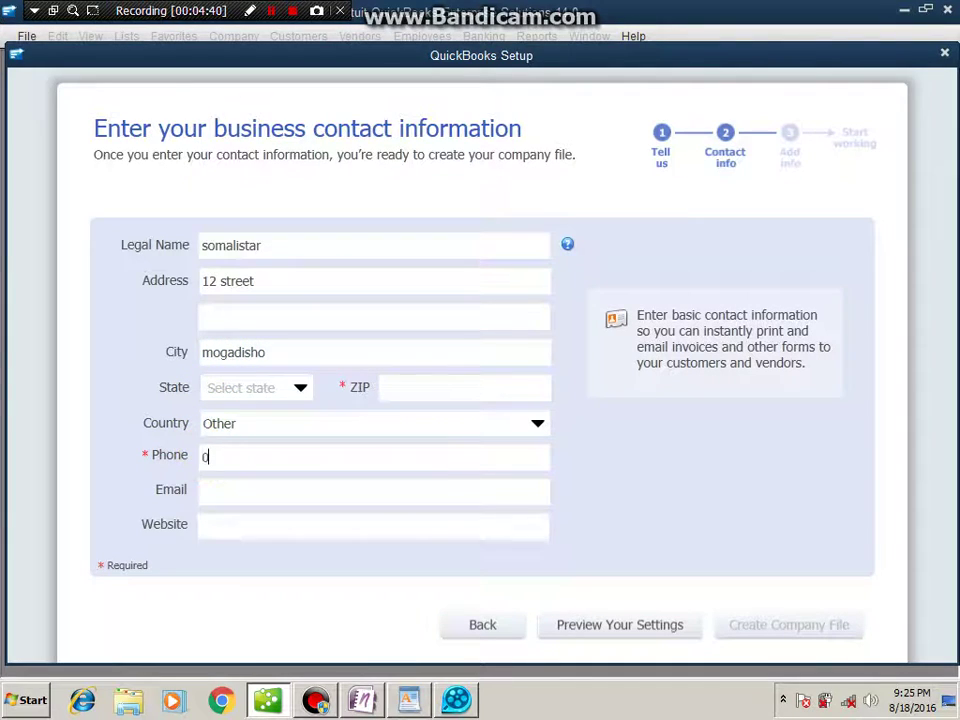
text(212555)
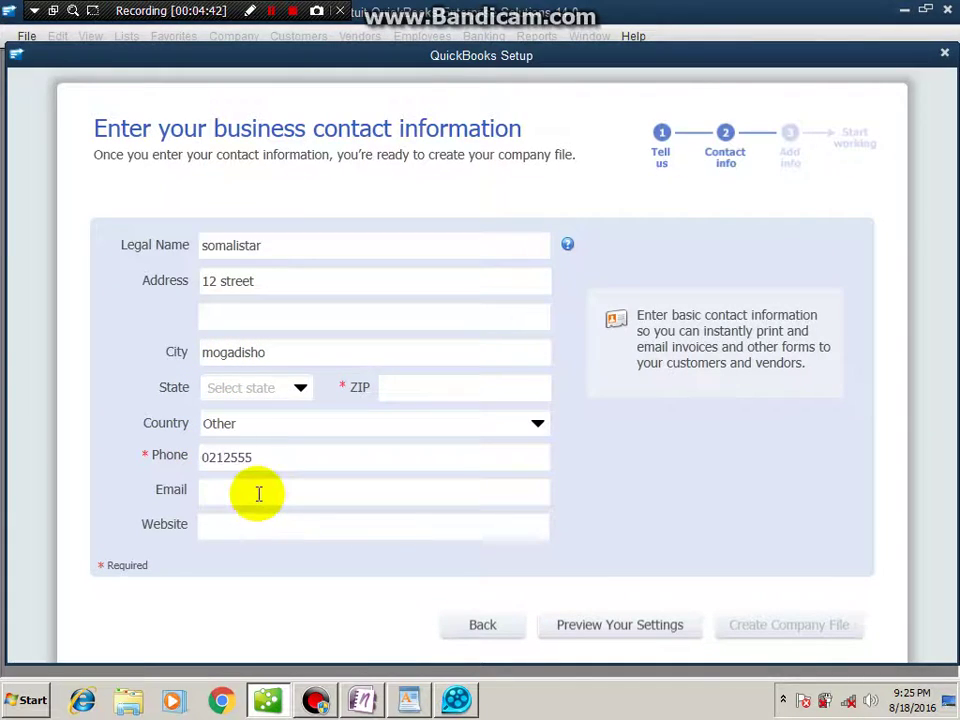
- Preview the company settings and examine the descriptions of the Managing Bills and Estimates features
click(612, 626)
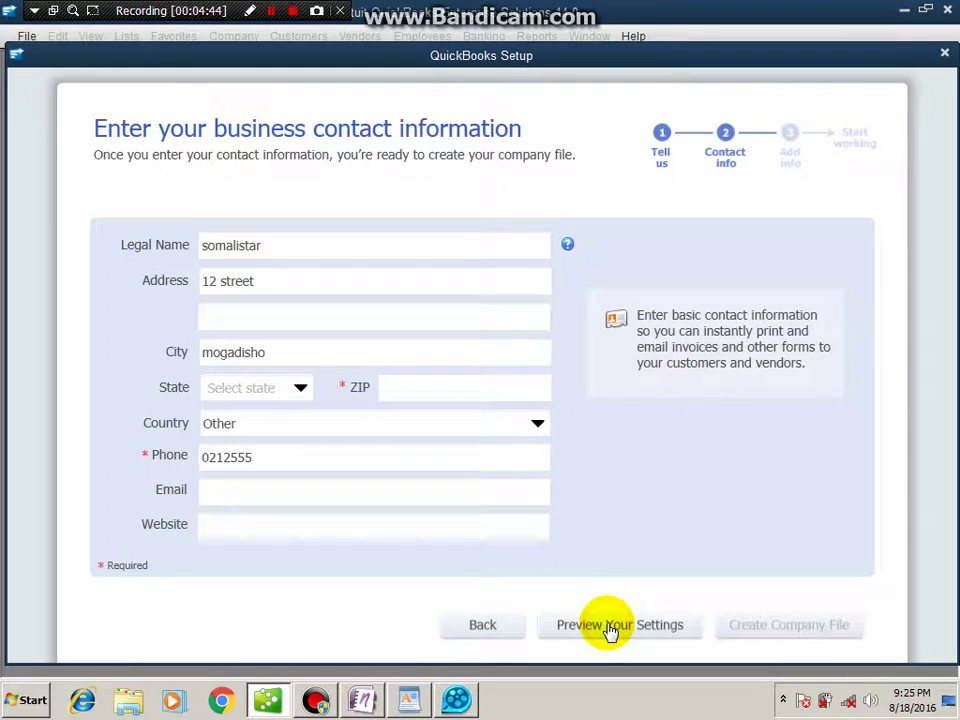
click(667, 556)
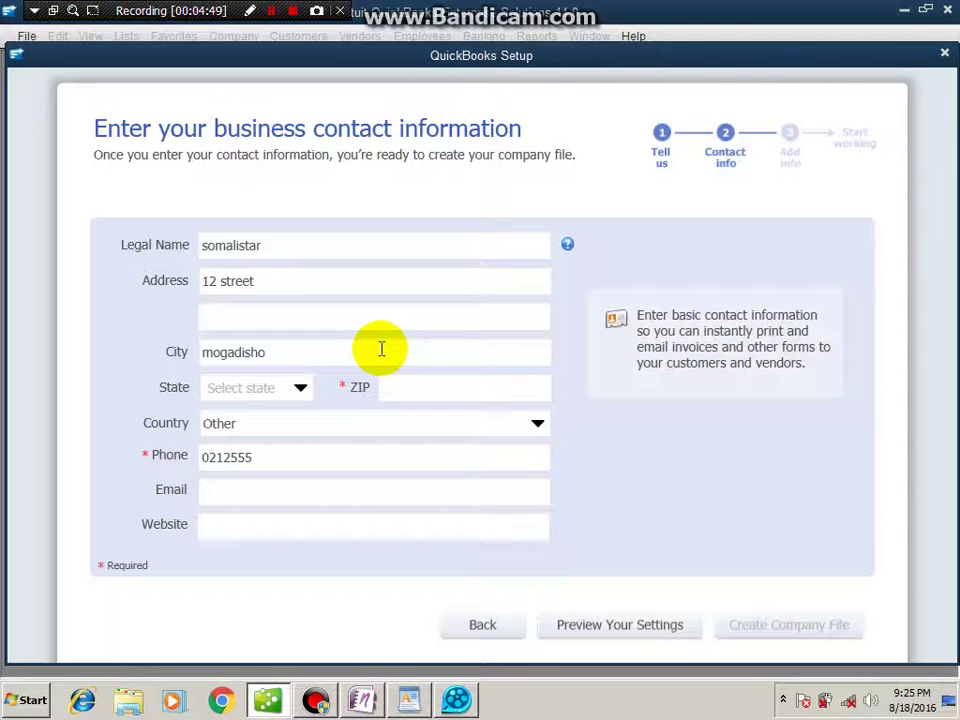
click(605, 628)
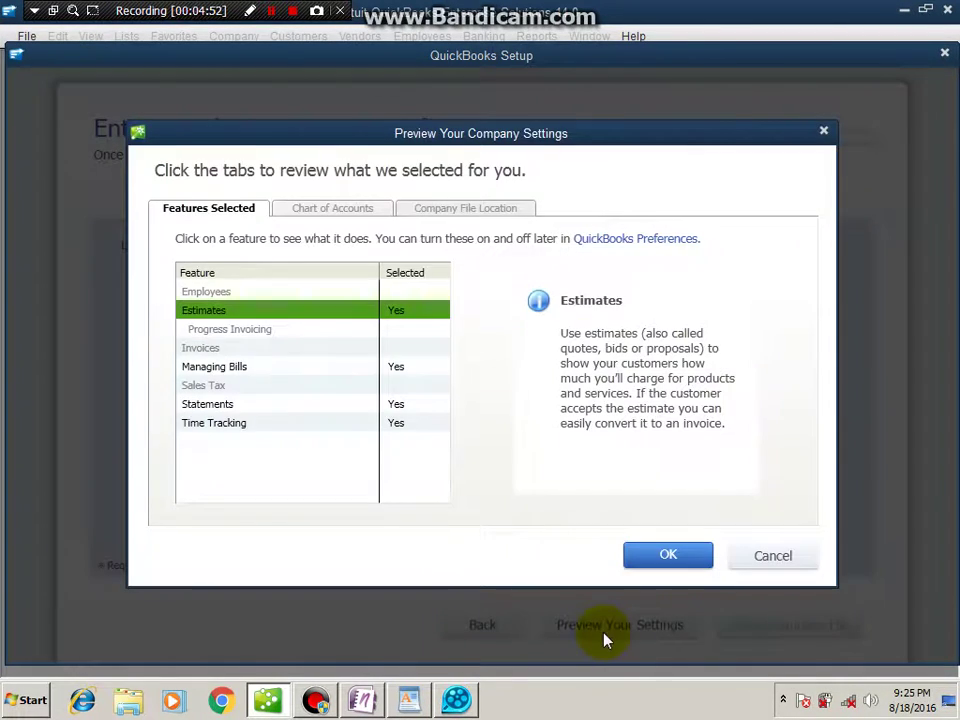
click(238, 370)
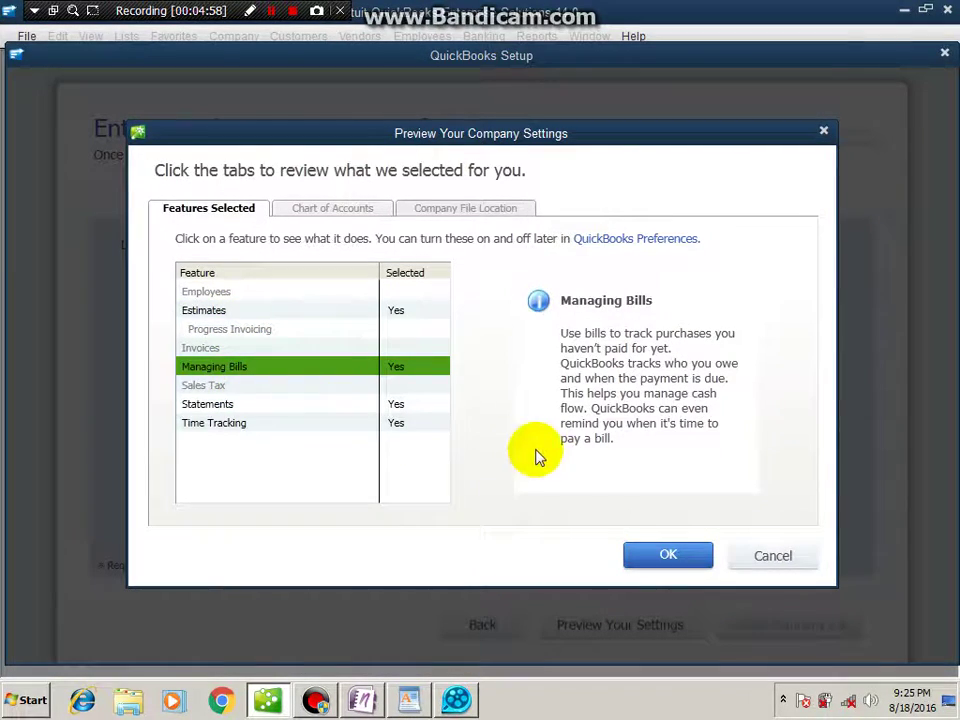
click(218, 311)
click(676, 563)
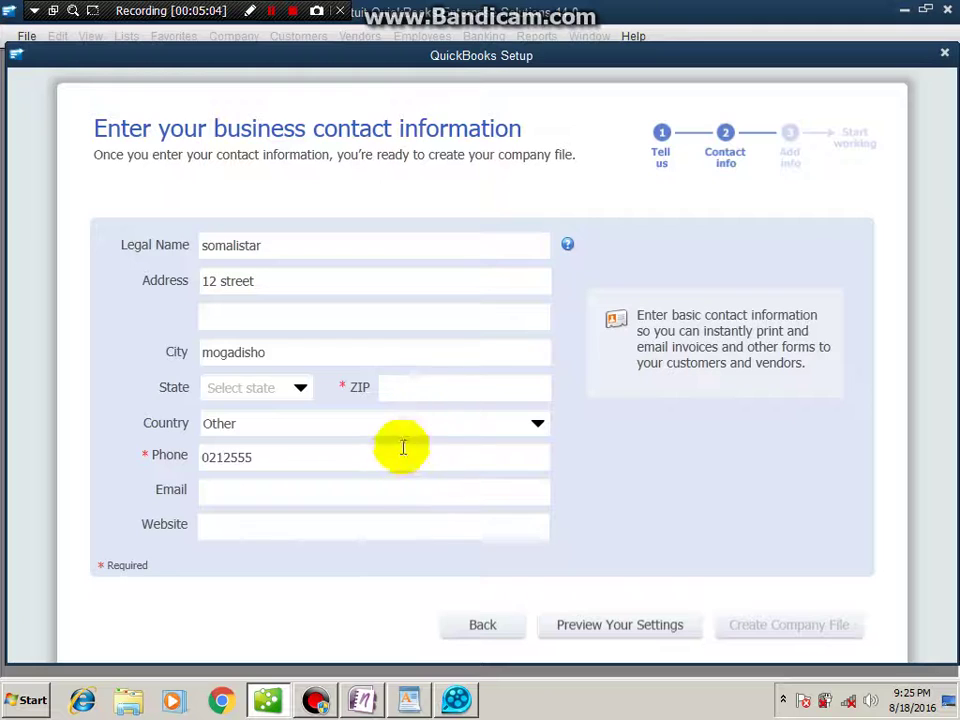
- Review the Managing Bills, Statements and Time Tracking features in the company settings preview, and return to the contact information
click(604, 632)
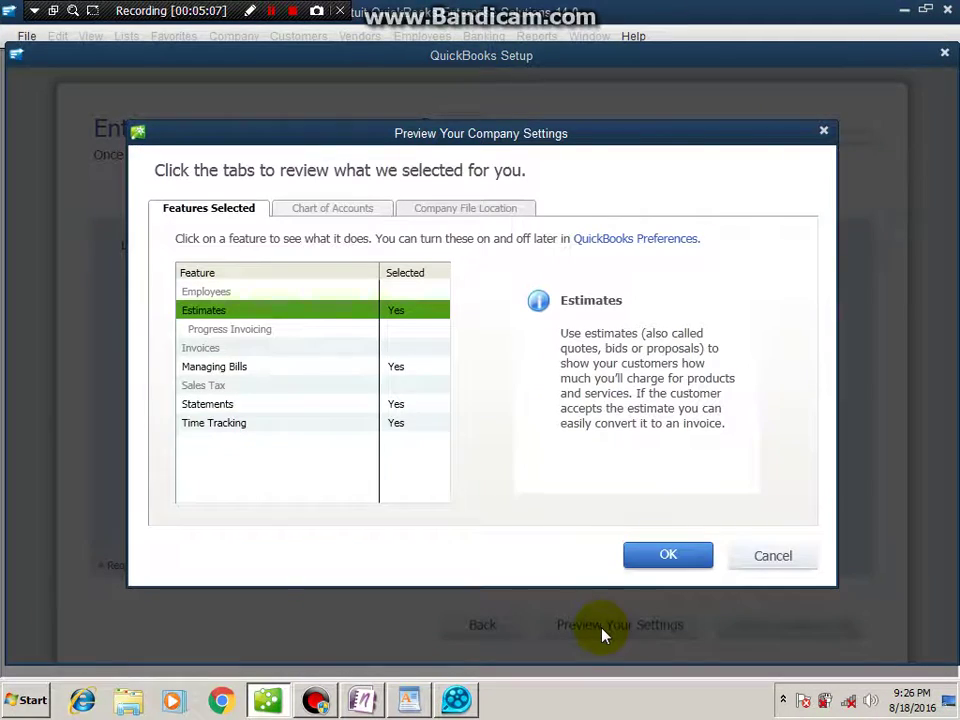
click(186, 368)
click(206, 403)
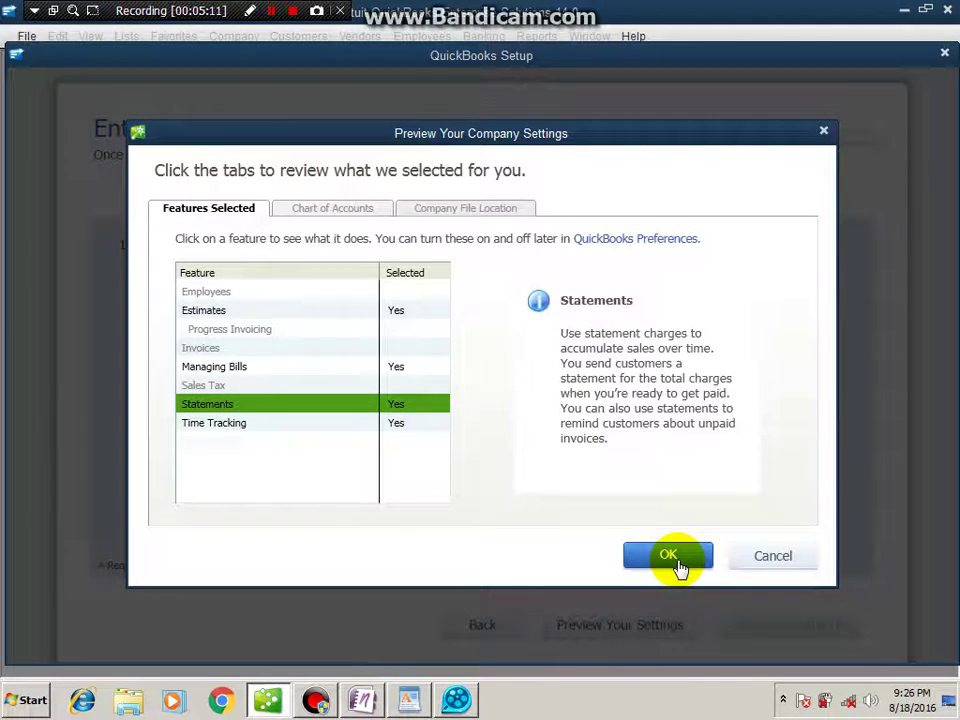
click(243, 428)
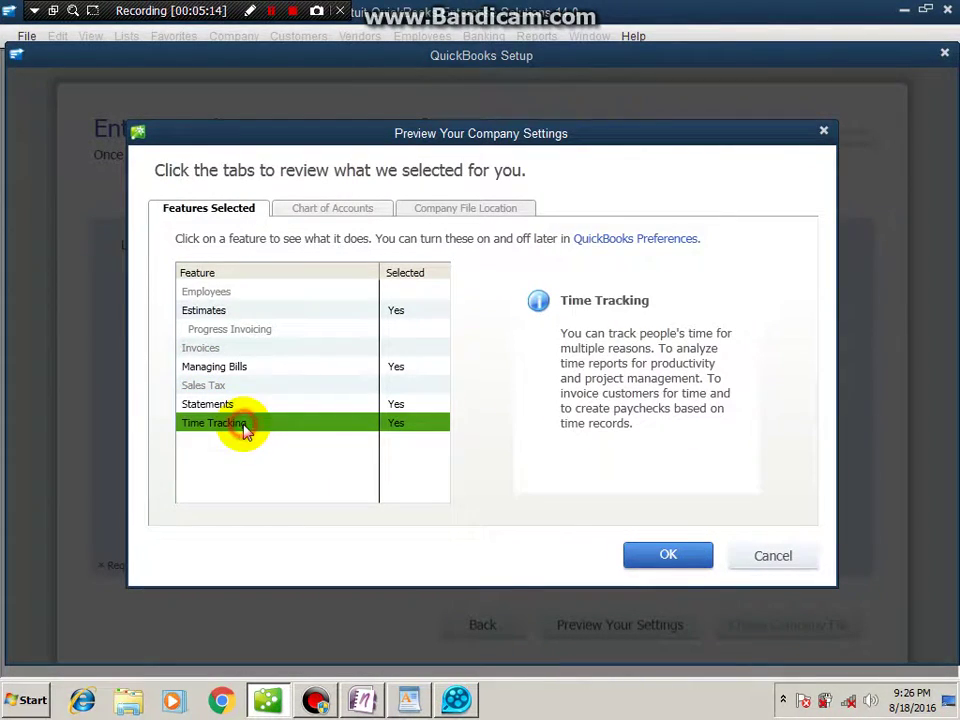
click(674, 562)
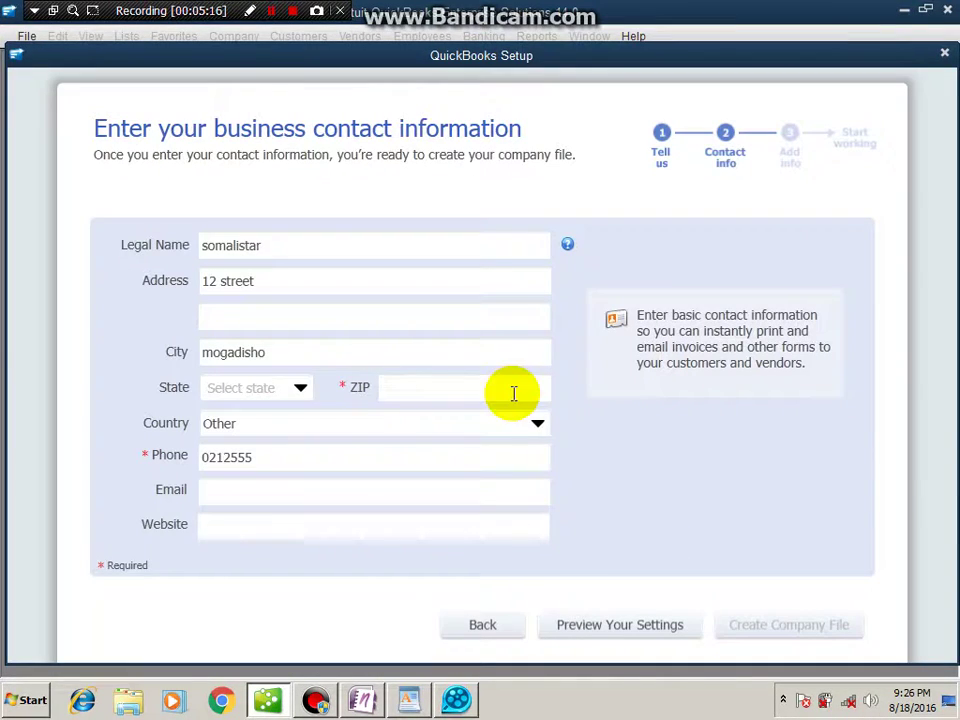
click(575, 626)
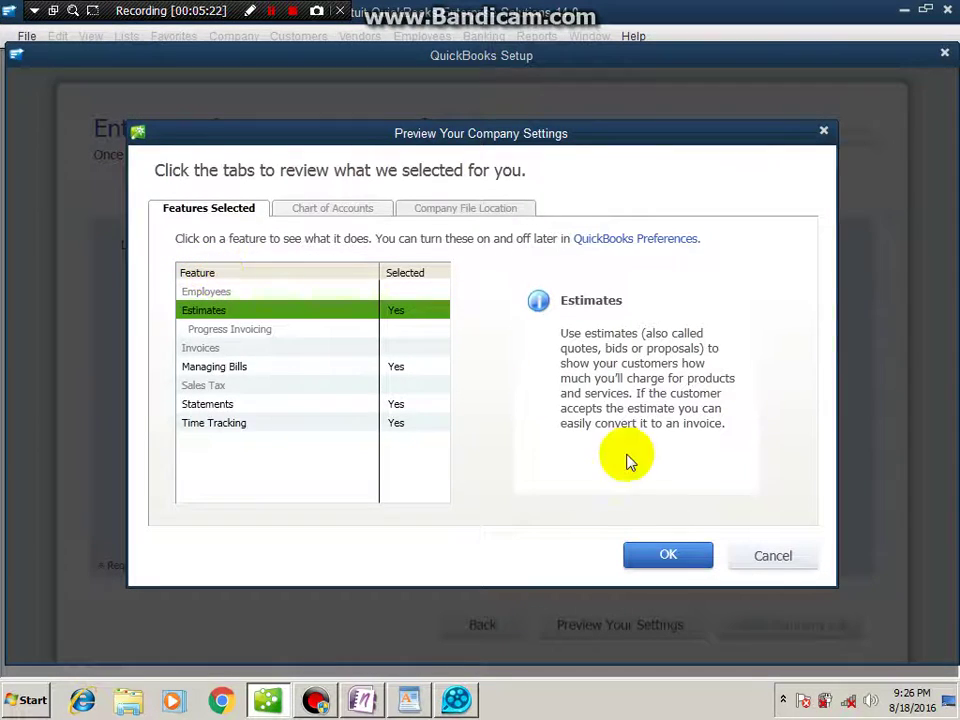
click(664, 560)
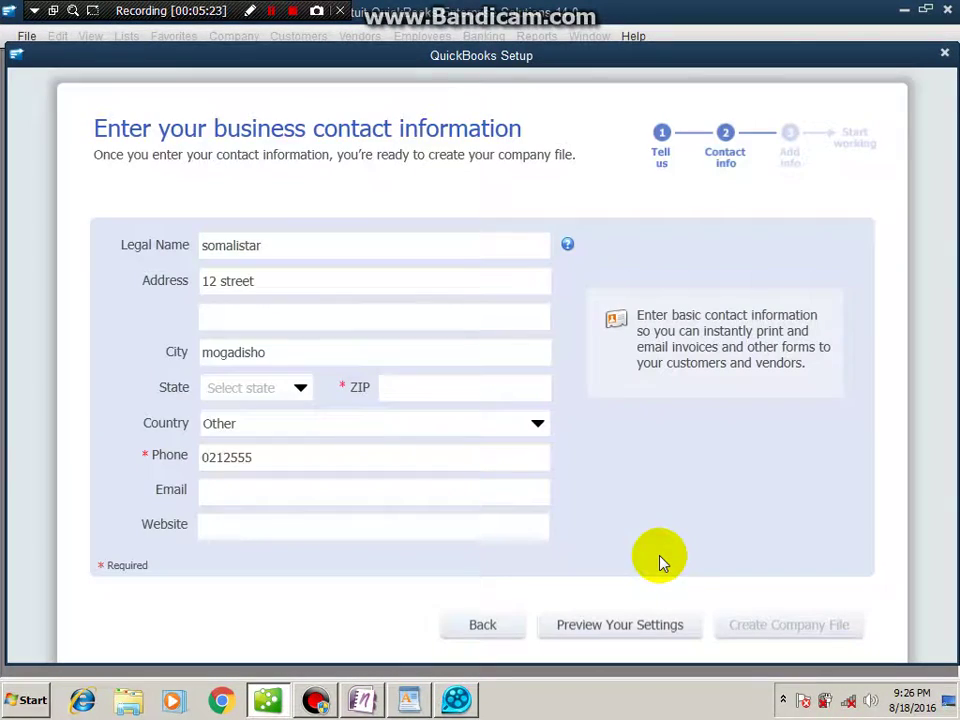
- Preview the company settings, review the recommended chart of accounts, and return to the contact information
click(607, 628)
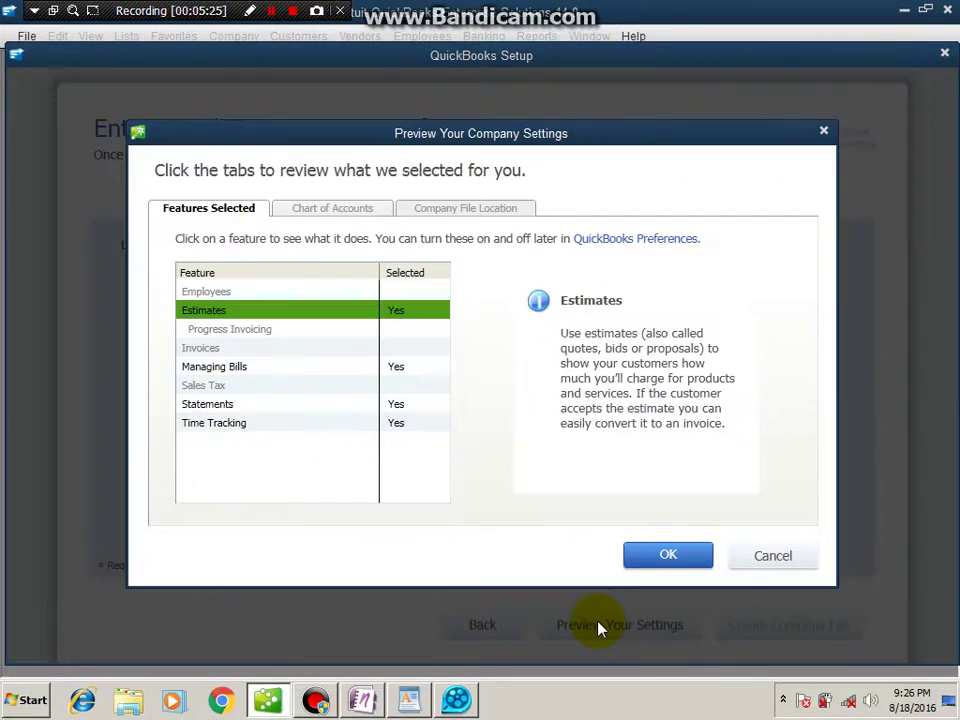
click(322, 210)
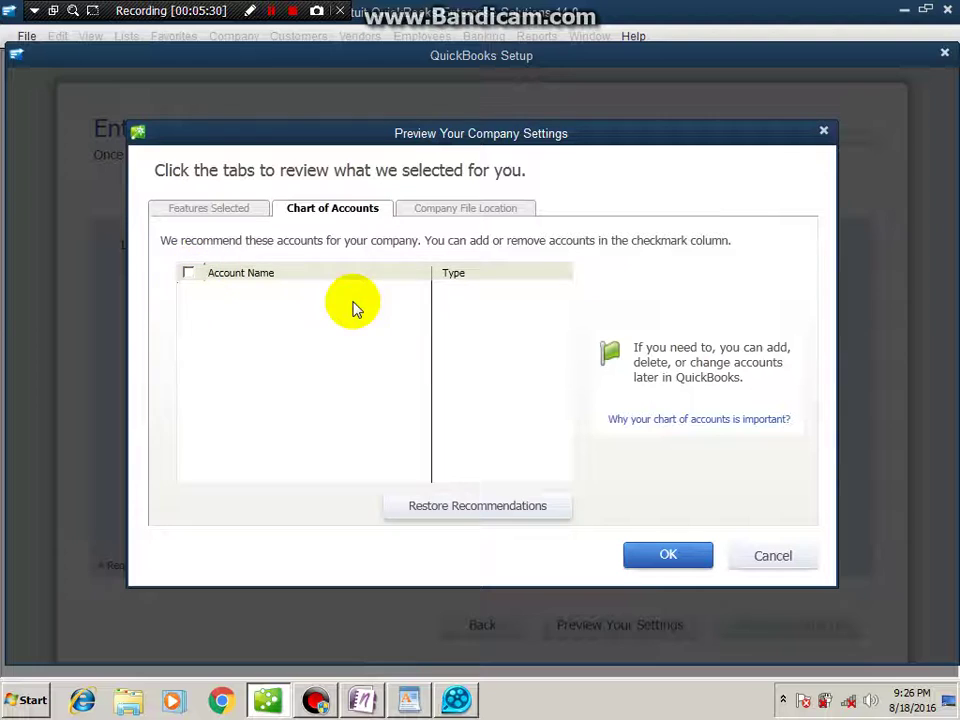
click(670, 556)
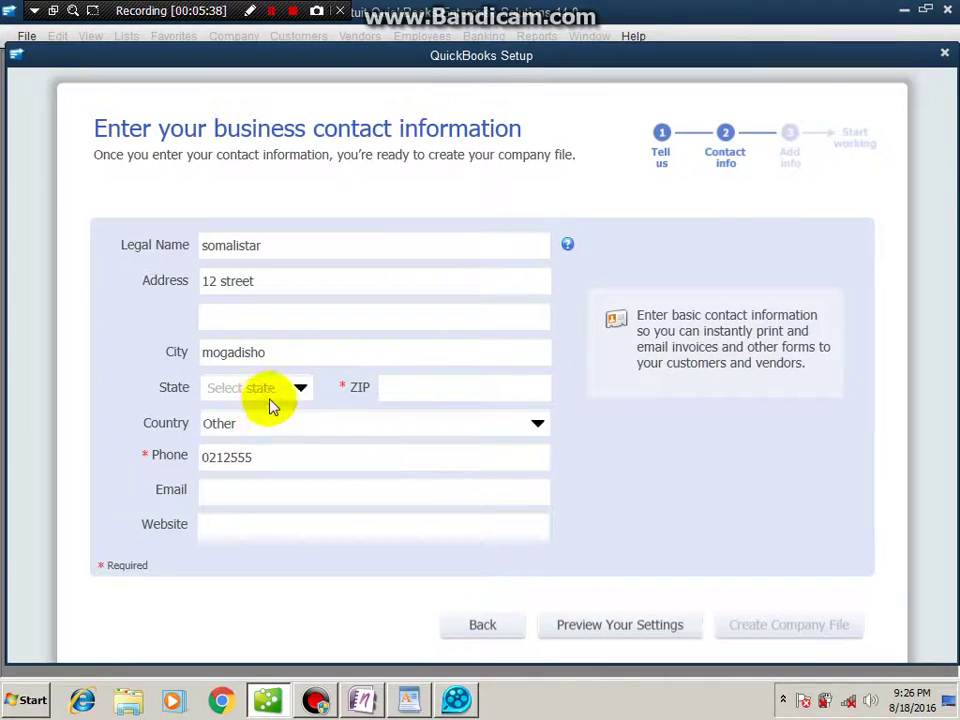
- Fill in the company's ZIP code and start creating the company file
click(407, 391)
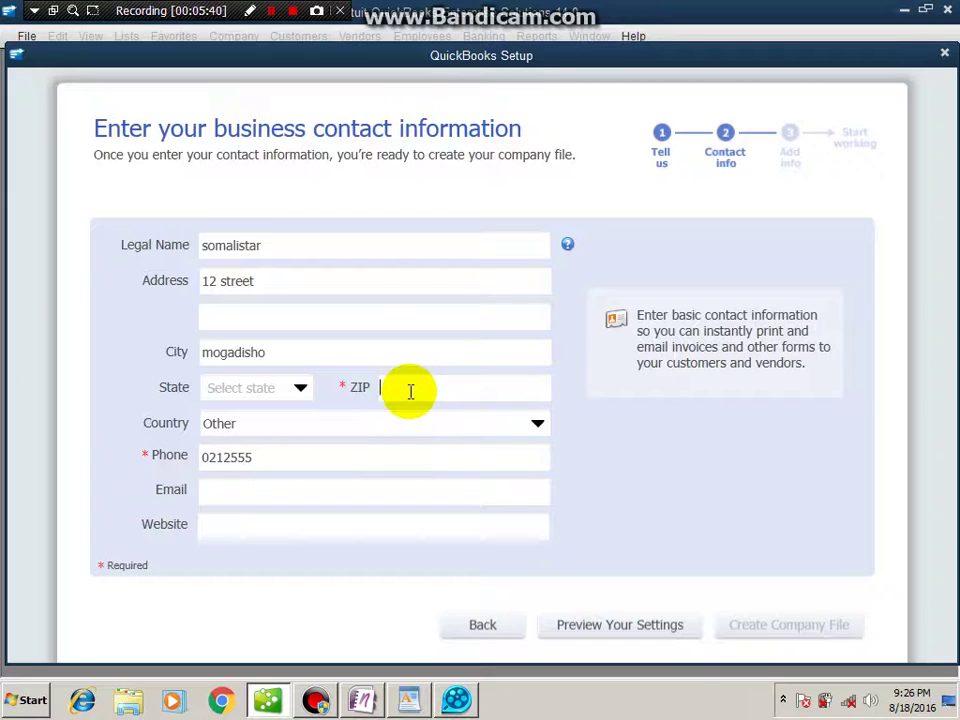
text(00252)
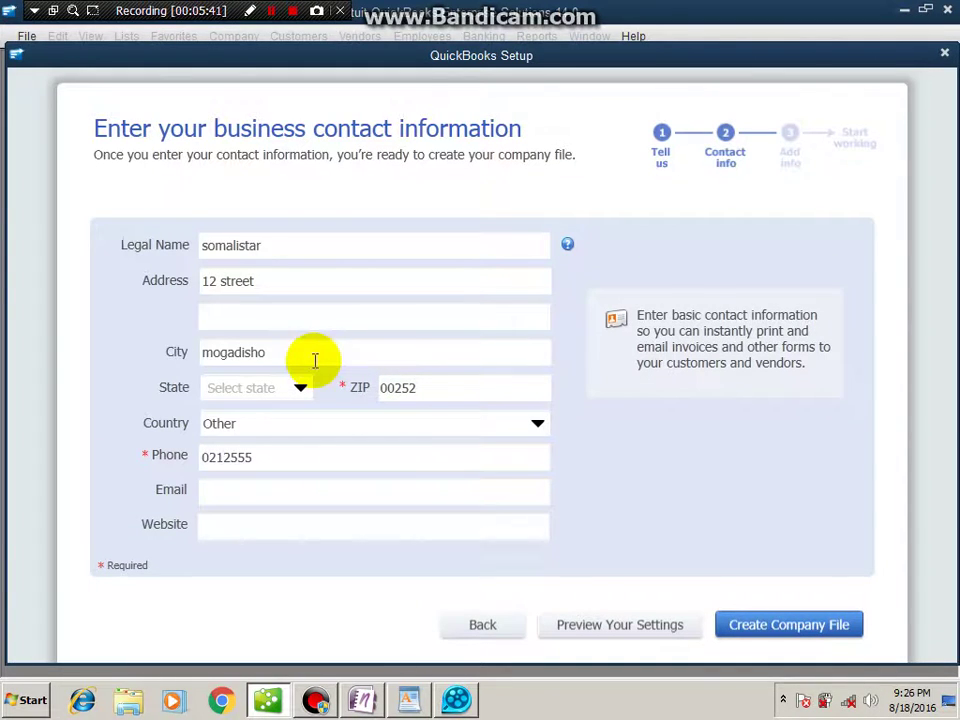
click(767, 637)
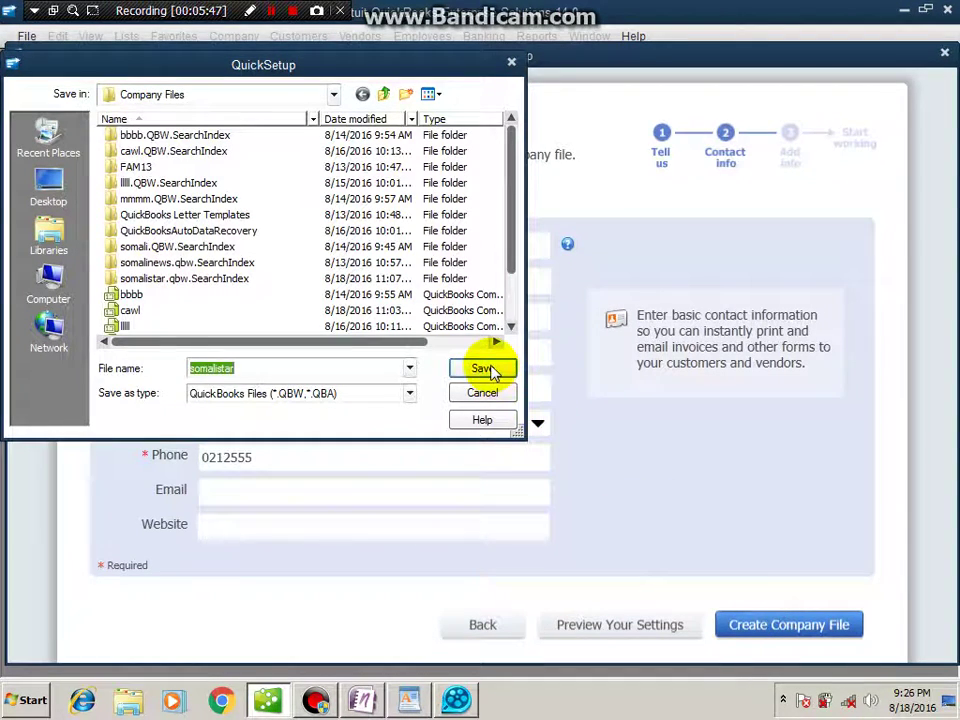
- Try to save the company file as somalistar, replacing the existing file of that name
click(492, 370)
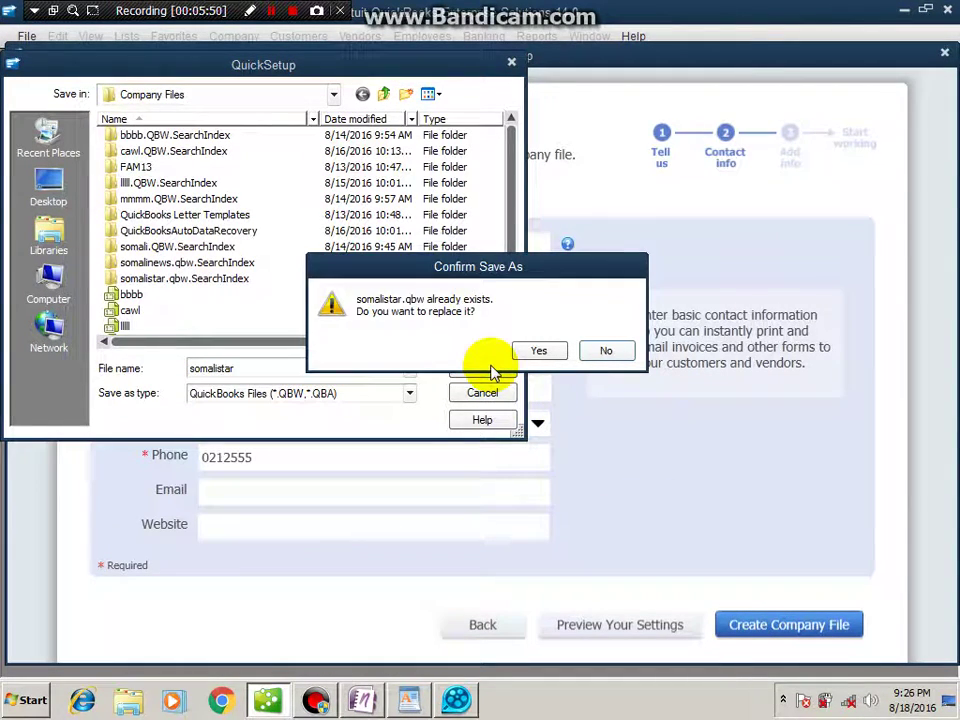
click(535, 355)
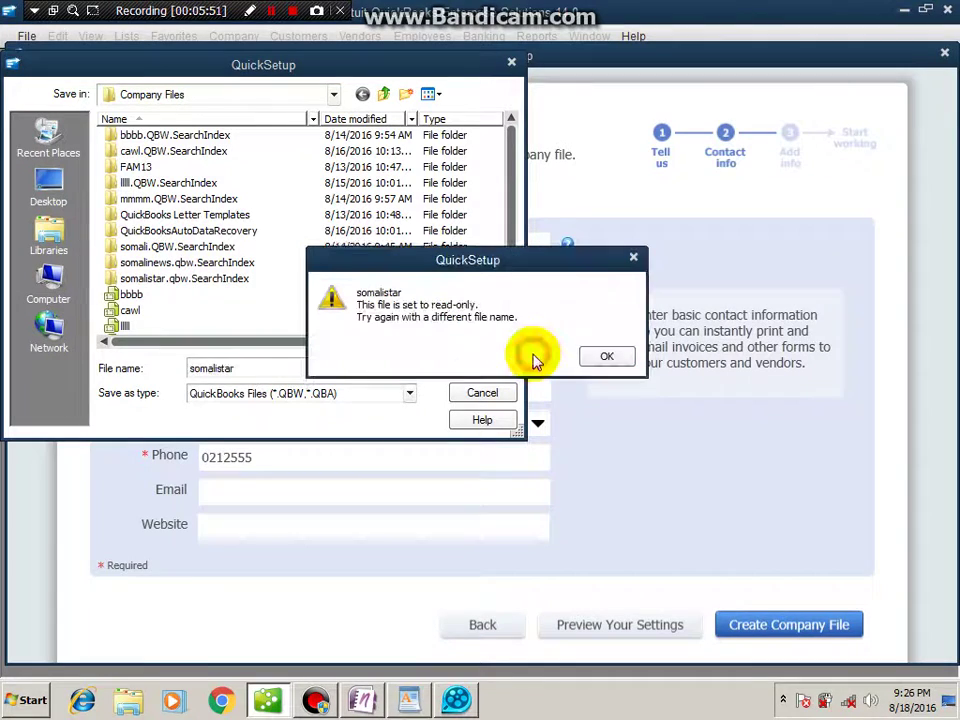
click(604, 360)
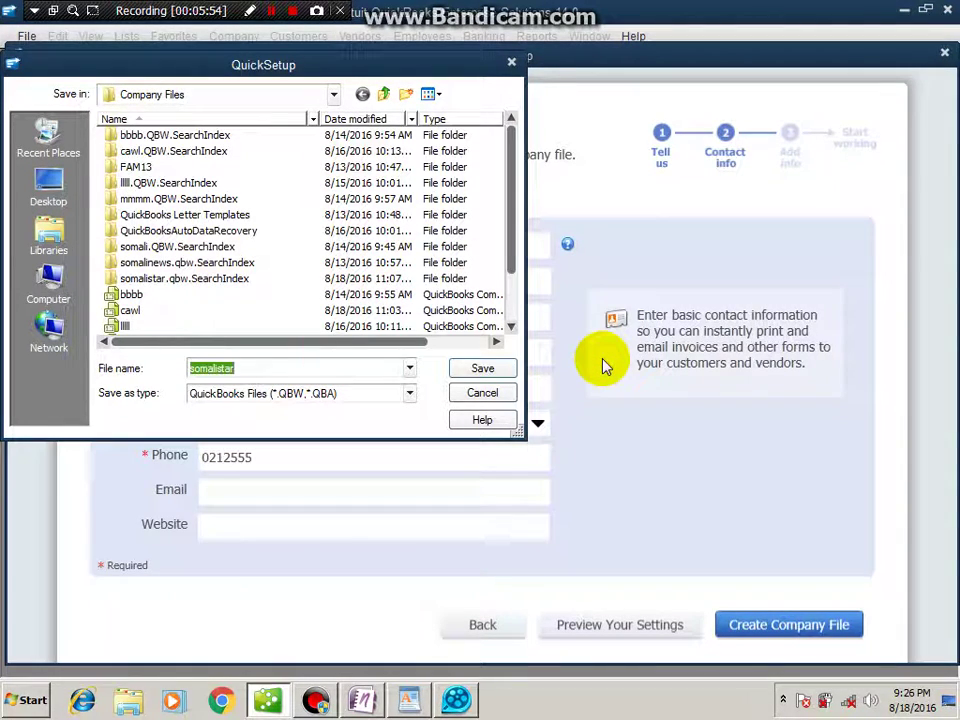
- Change the file name to somalistarcom and save the new company file in the Company Files folder
click(228, 367)
text(com)
click(484, 368)
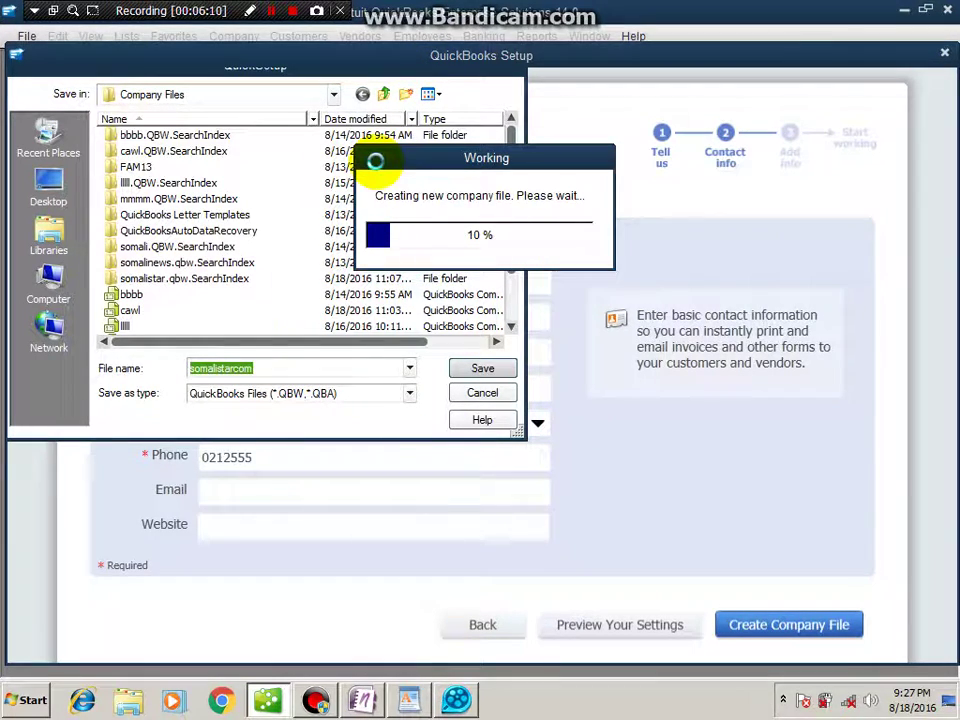
- Leave the setup and activate inventory and purchase orders in the Items & Inventory company preferences
click(52, 10)
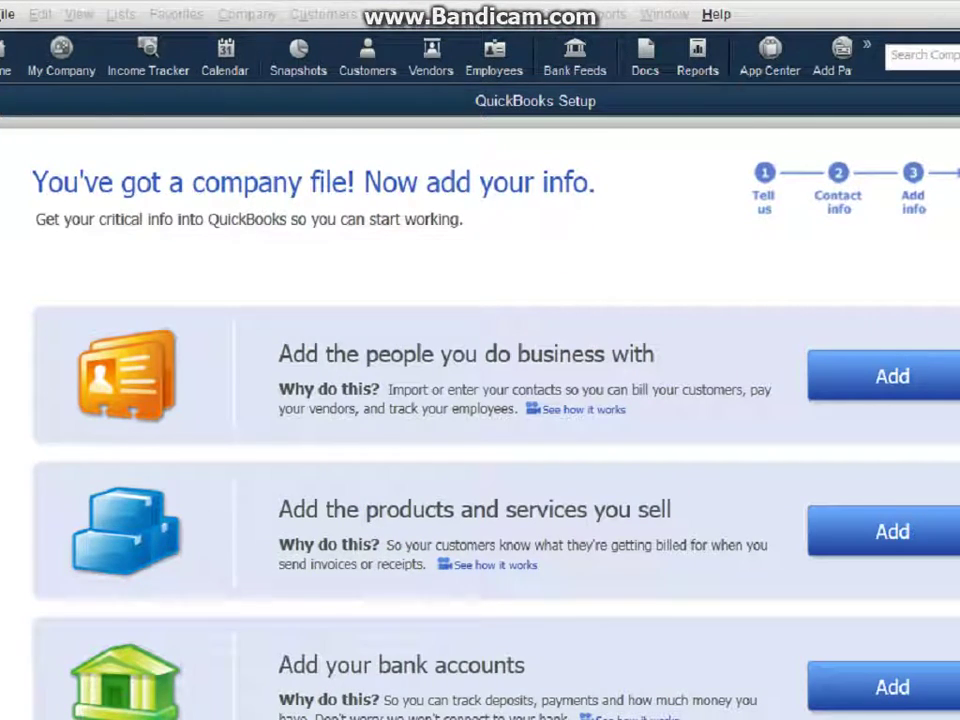
key(Escape)
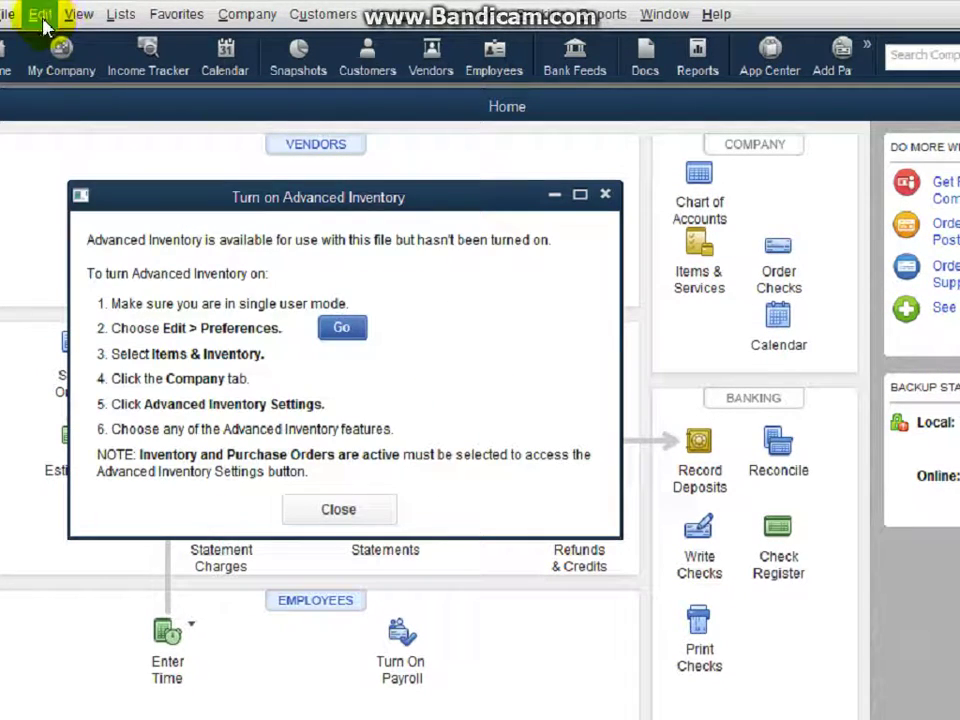
click(340, 330)
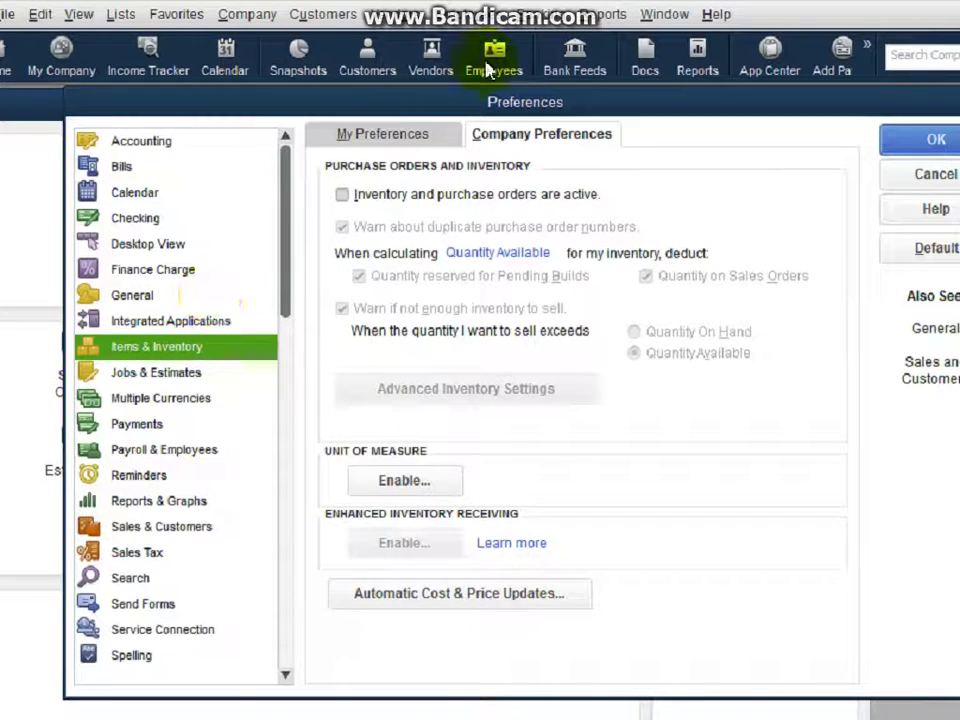
click(342, 195)
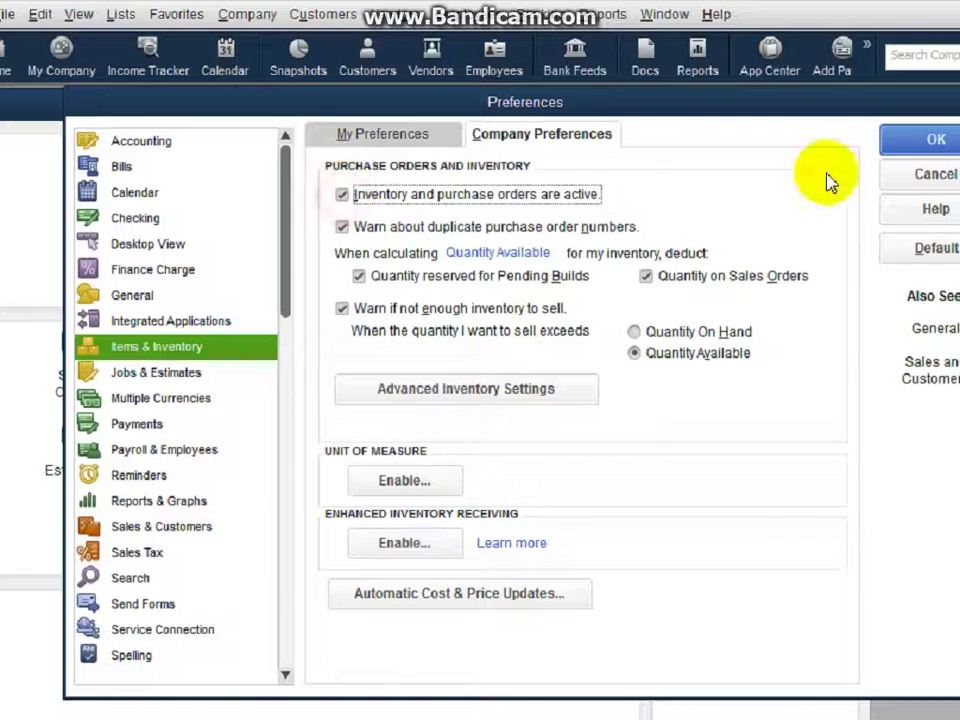
click(920, 145)
click(549, 246)
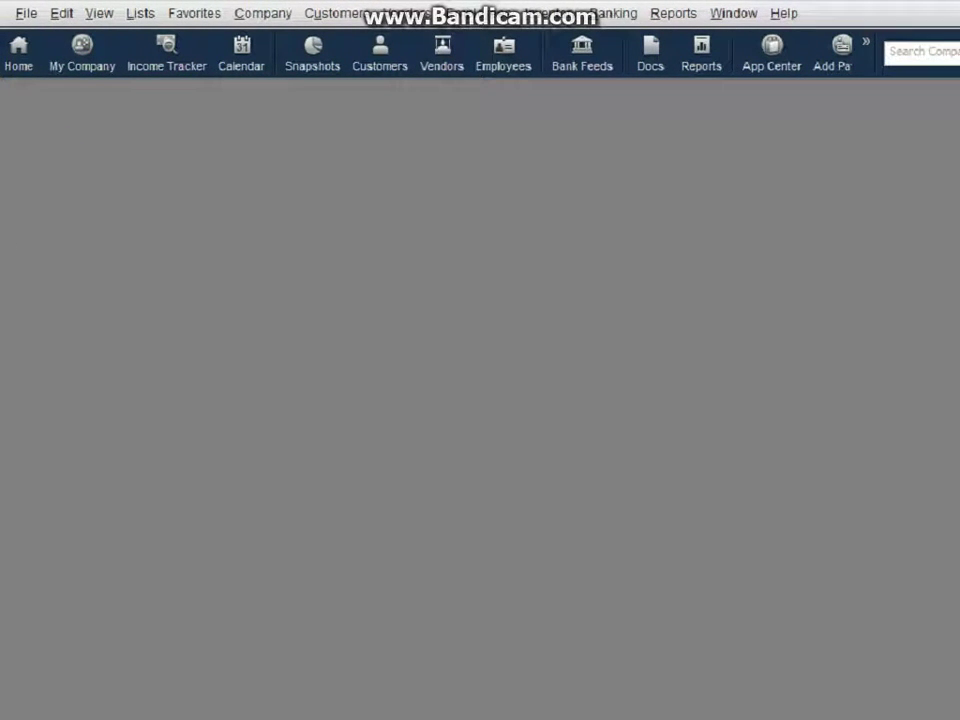
- View the product's version and license information, and close it
click(783, 14)
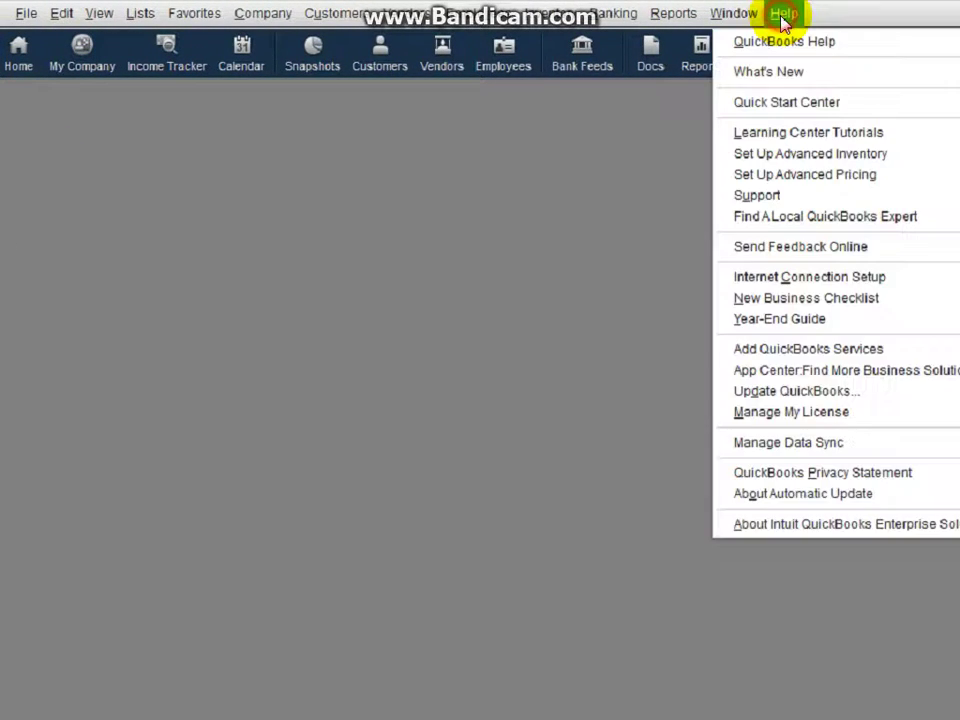
click(795, 530)
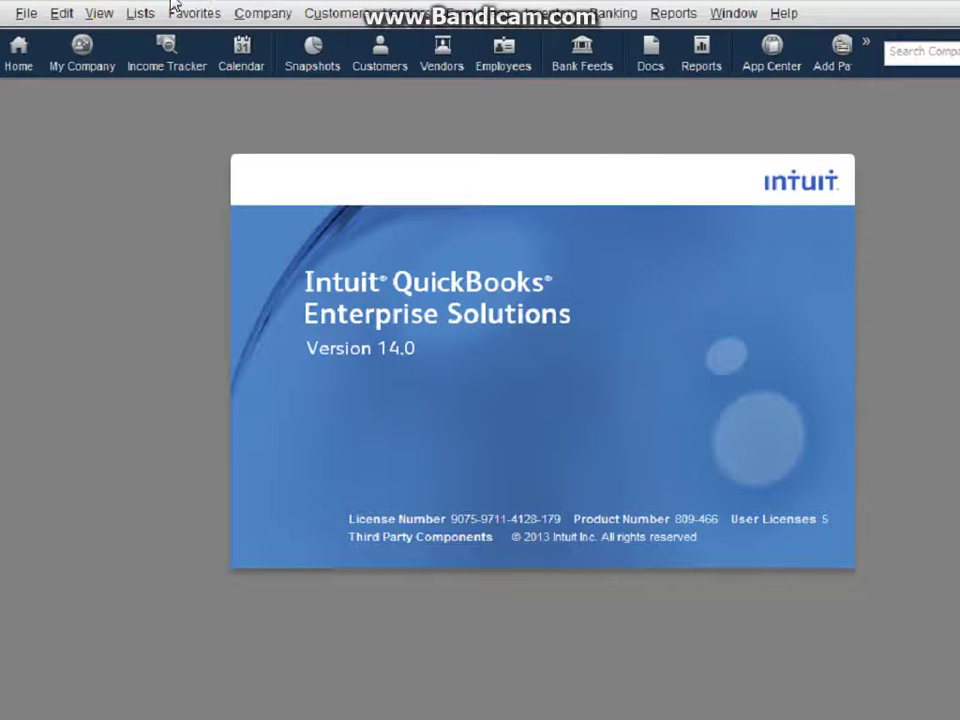
click(72, 20)
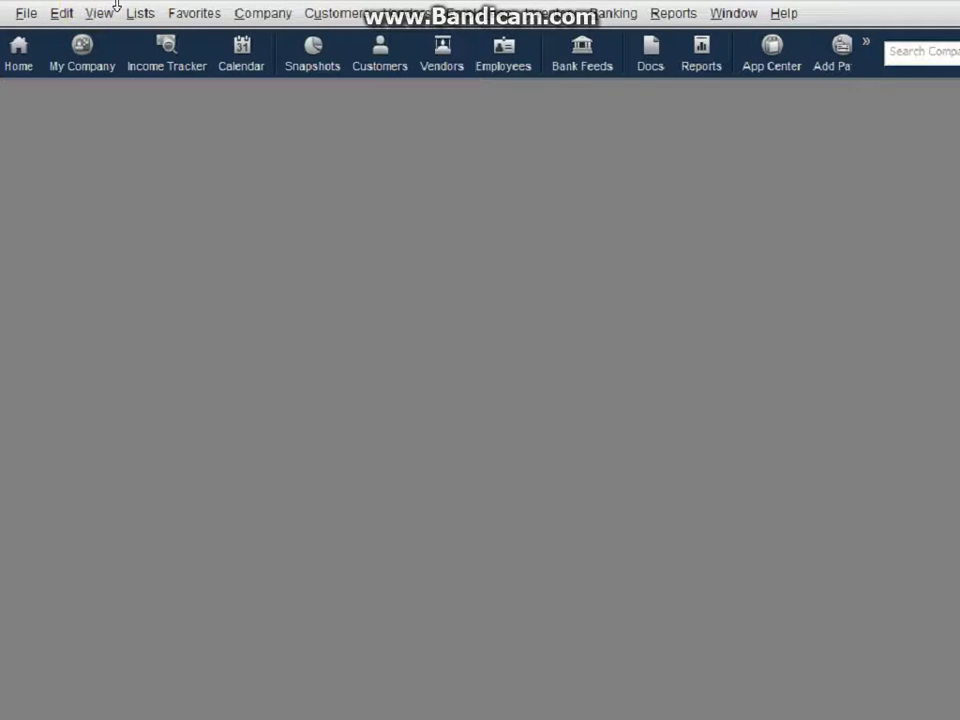
- Start an import of Excel files and accept the offer to open Add/Edit Multiple List Entries
click(24, 18)
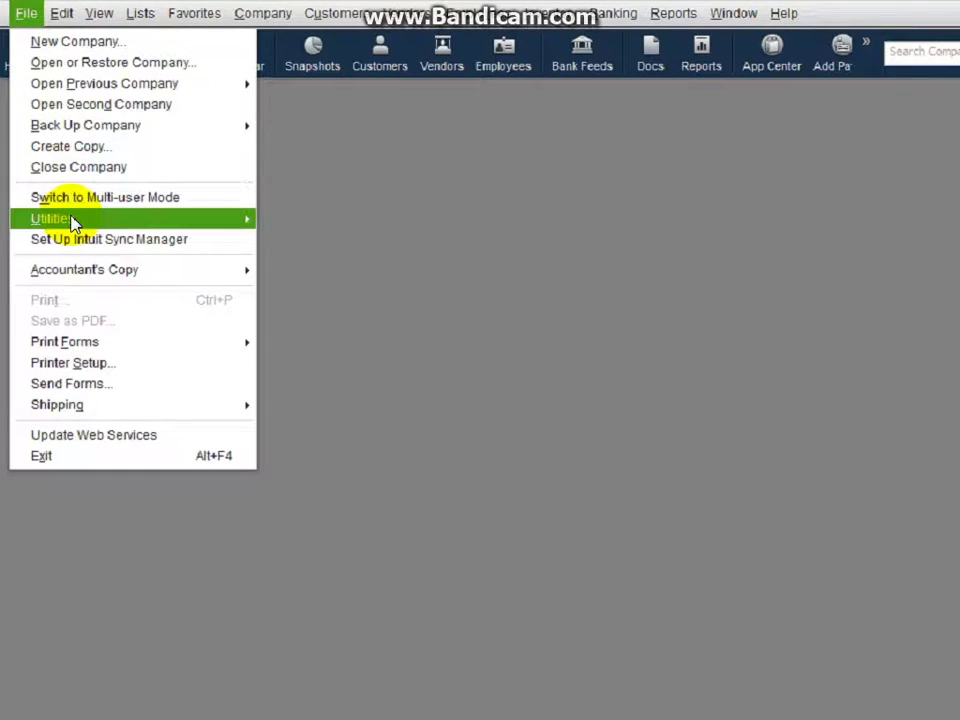
mouse_move(97, 228)
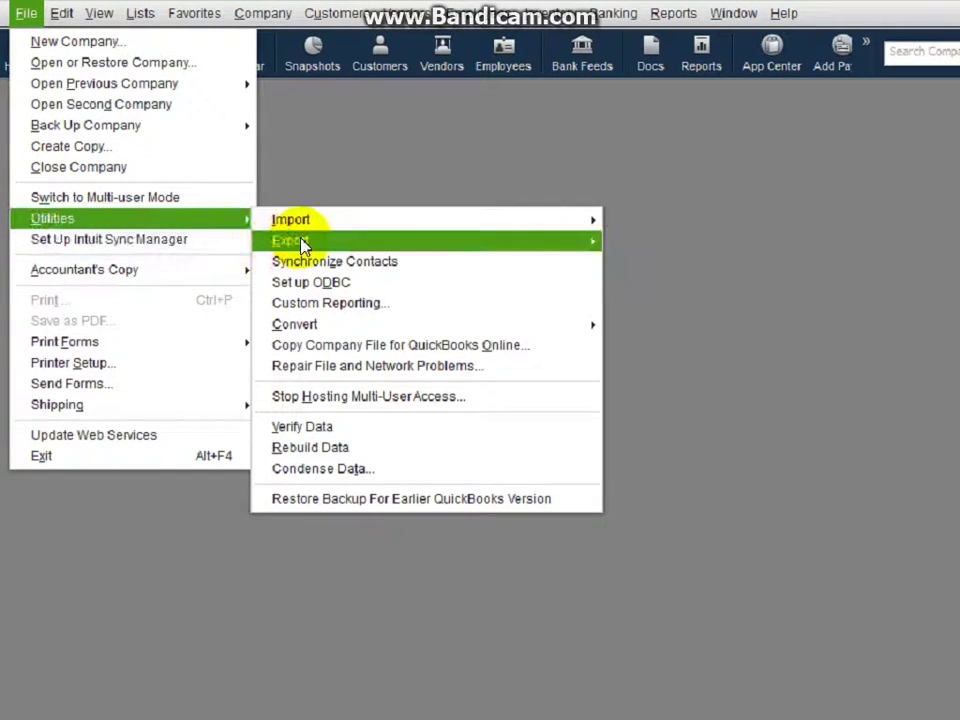
mouse_move(336, 222)
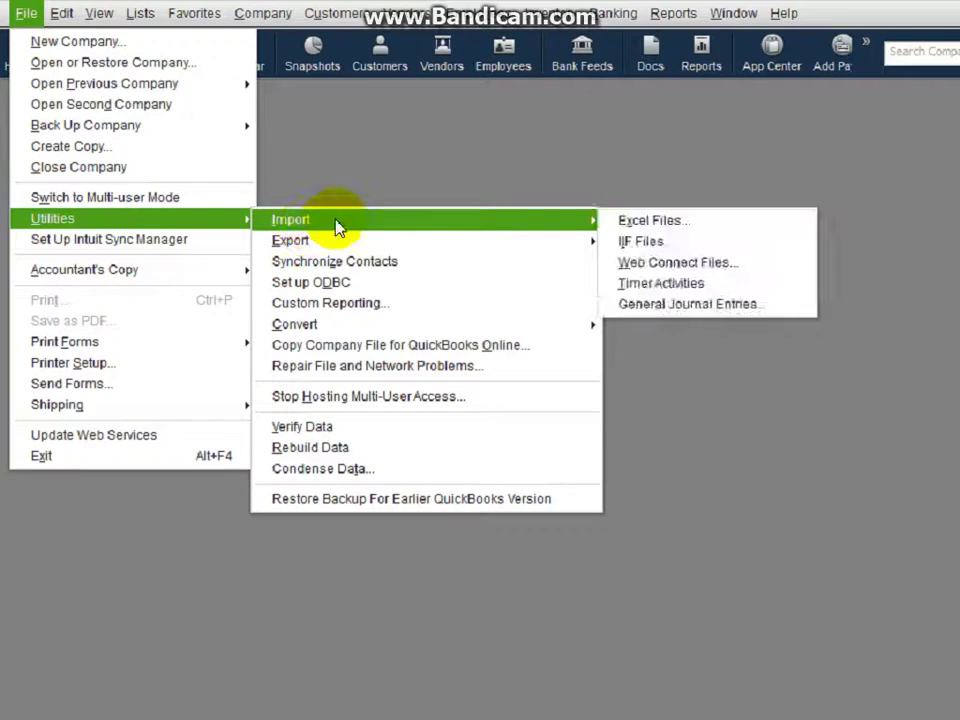
click(589, 215)
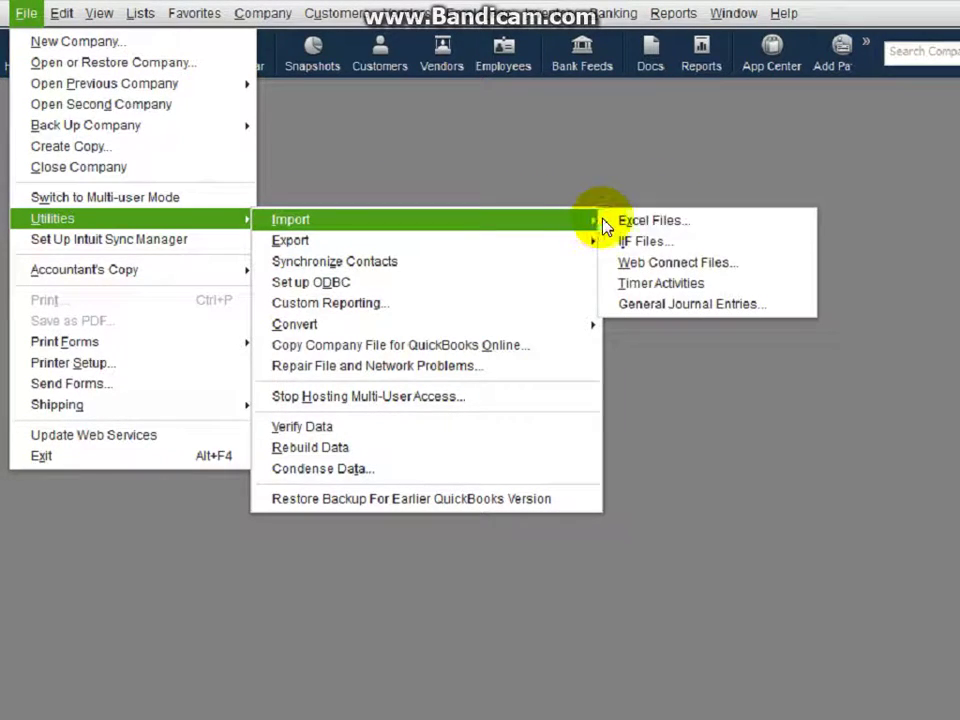
click(616, 220)
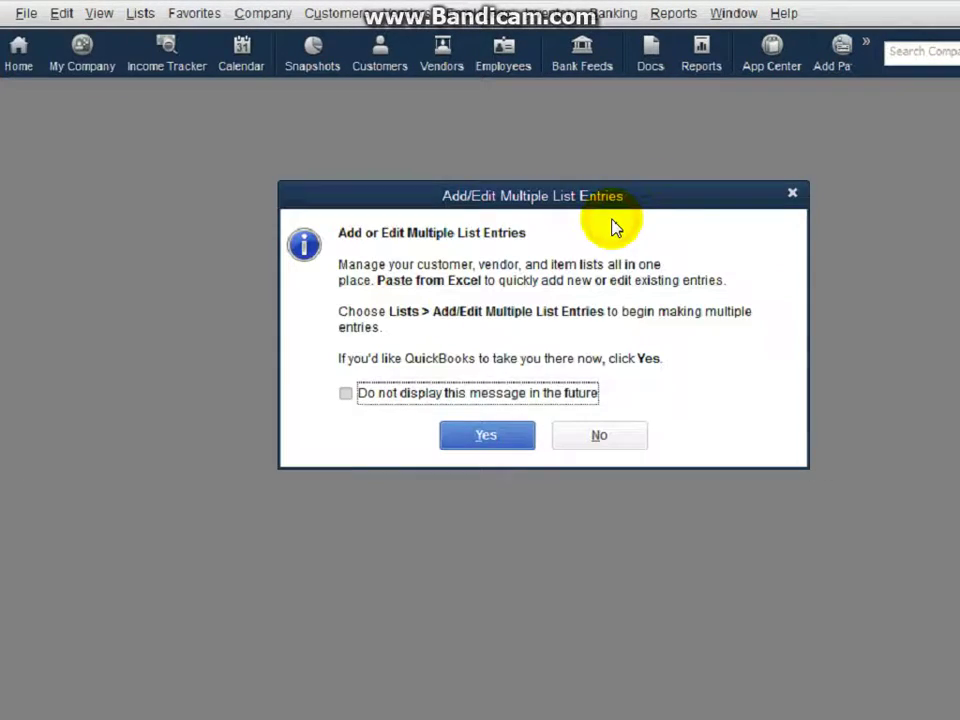
click(478, 444)
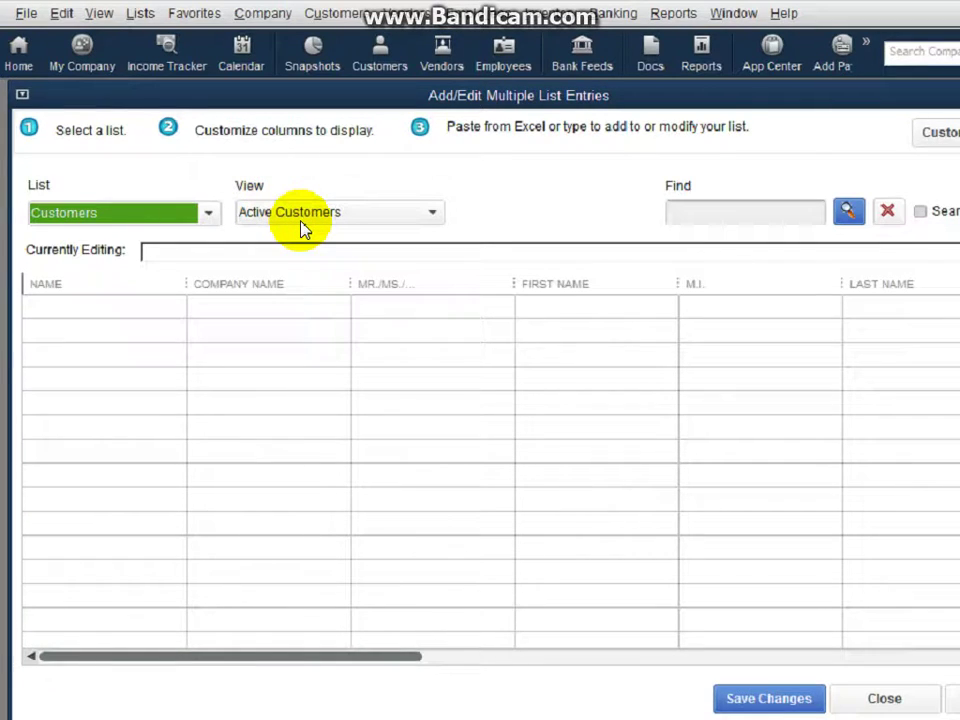
- Dismiss the time-saving tip and add a customer named somalistar with company name somalistarcom in the first row
click(97, 311)
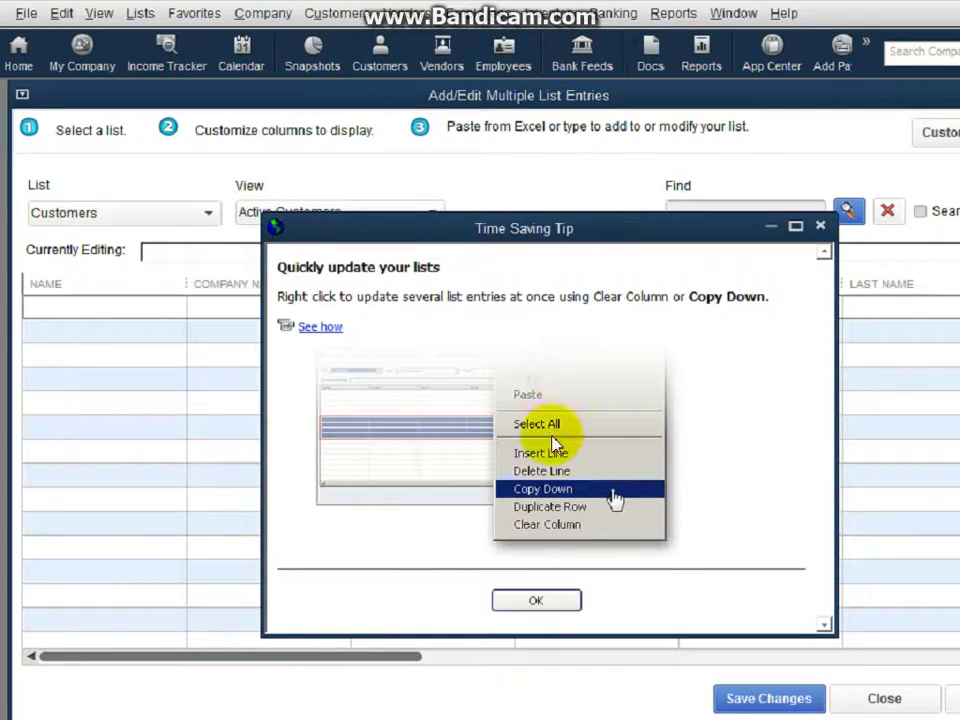
click(531, 606)
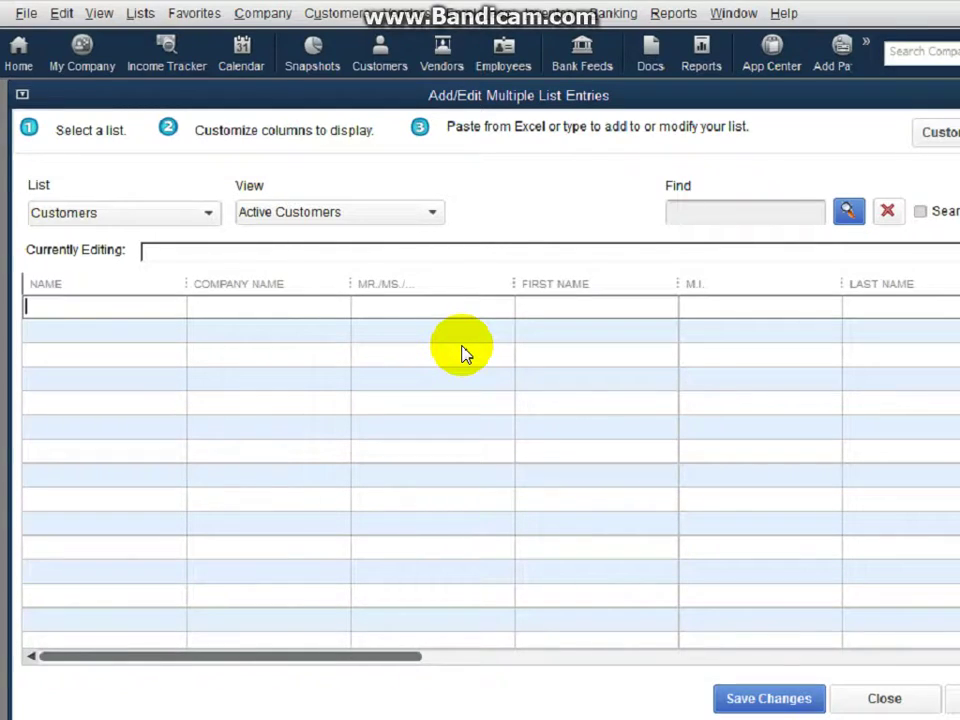
text(somalistar)
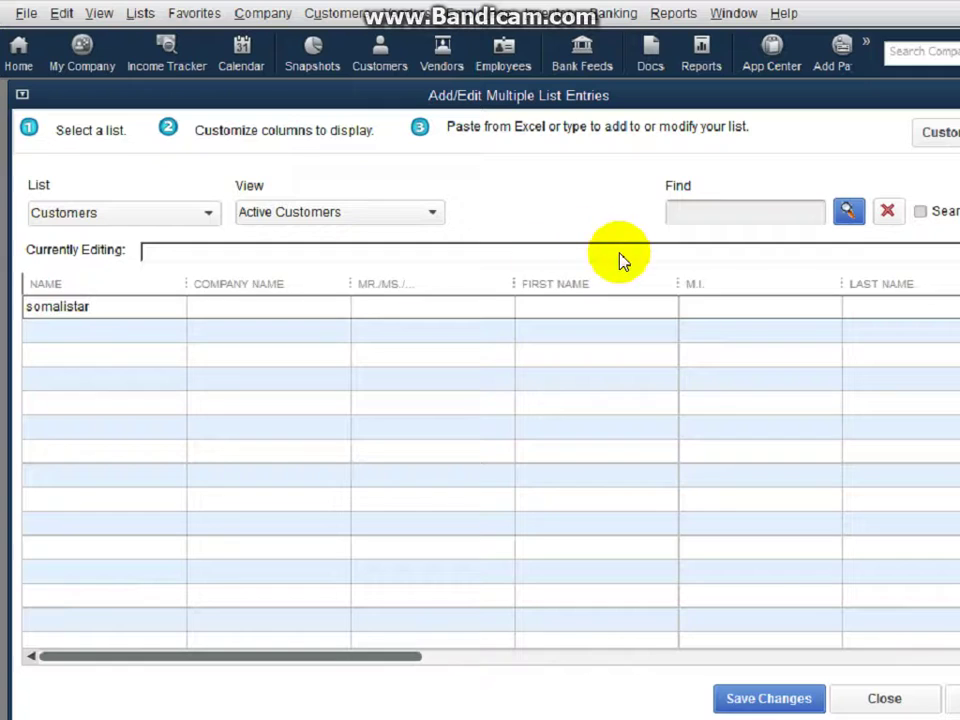
click(270, 305)
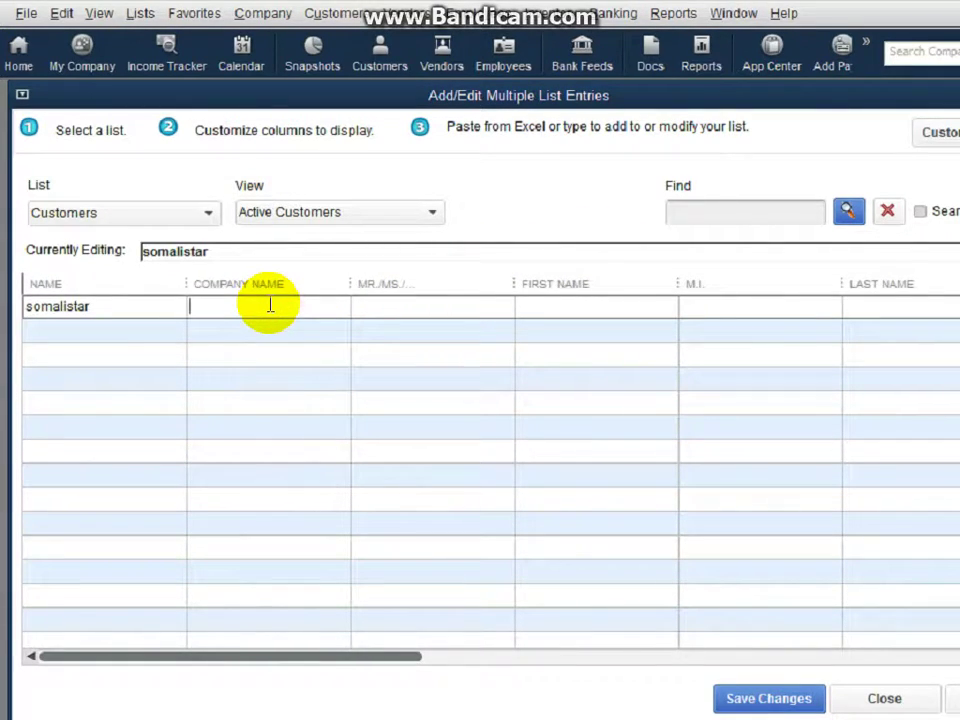
text(somalistarcom)
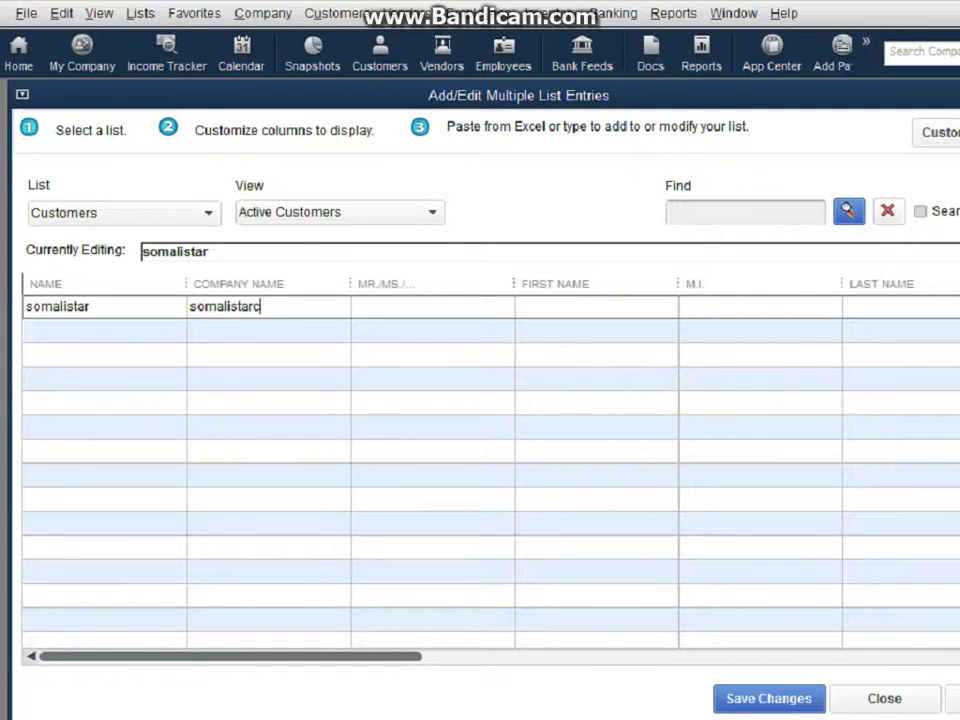
- Set the customer's title to mr, enter the contact's first name, and save the customer record
click(380, 311)
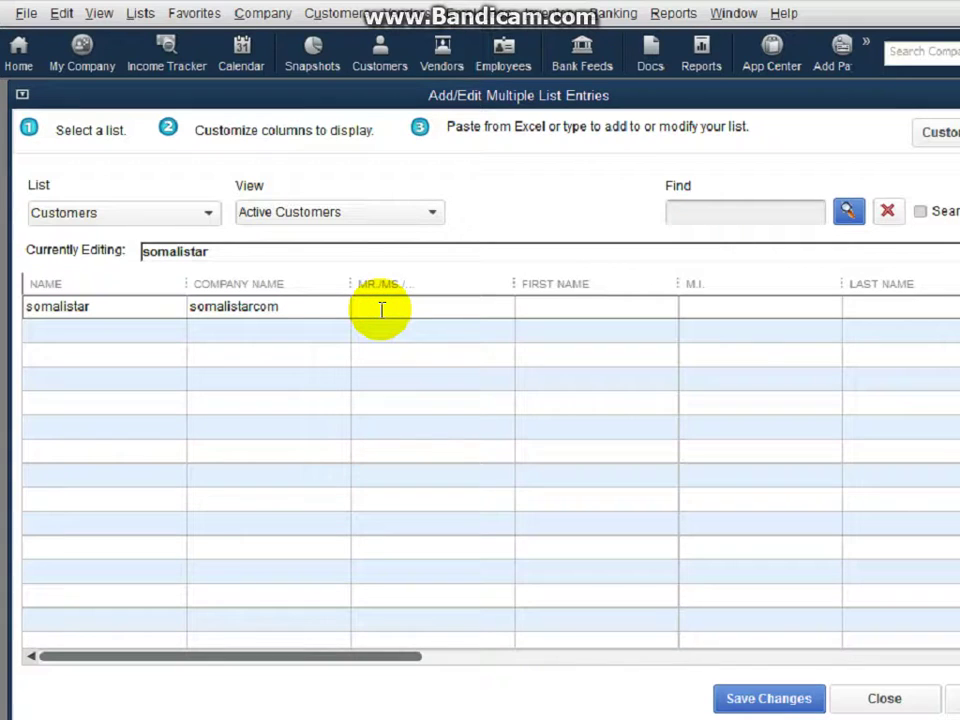
text(m)
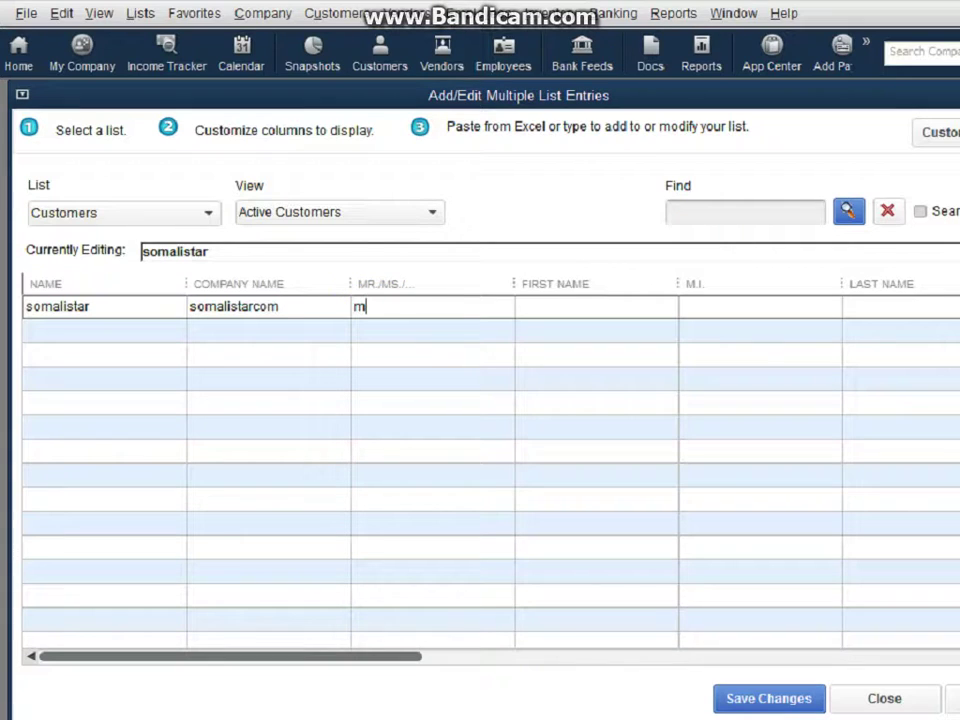
text(r)
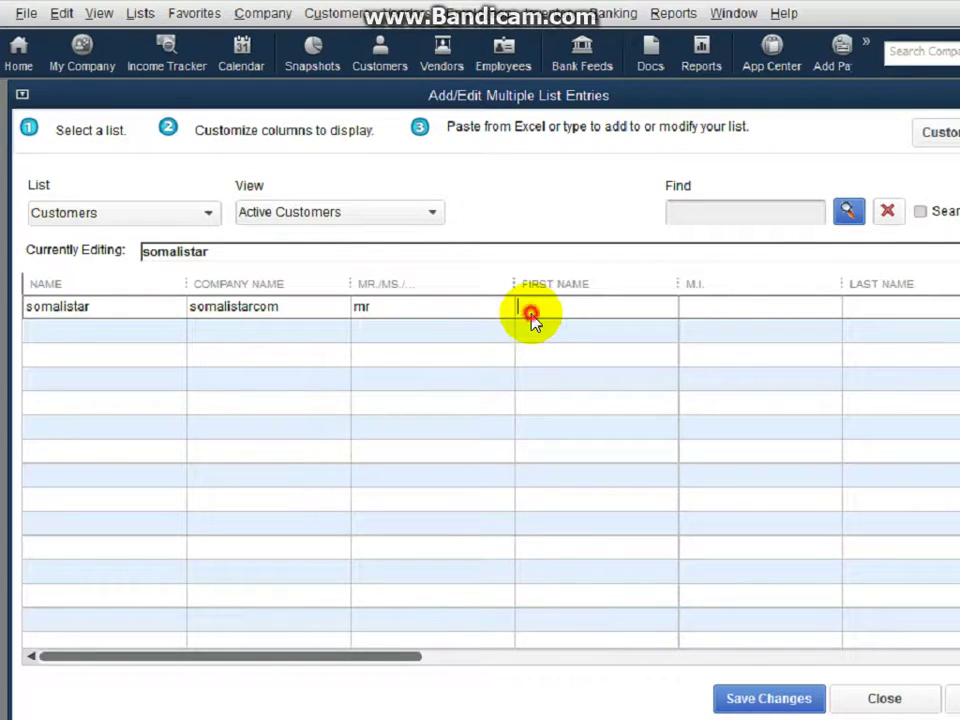
text(ahmed)
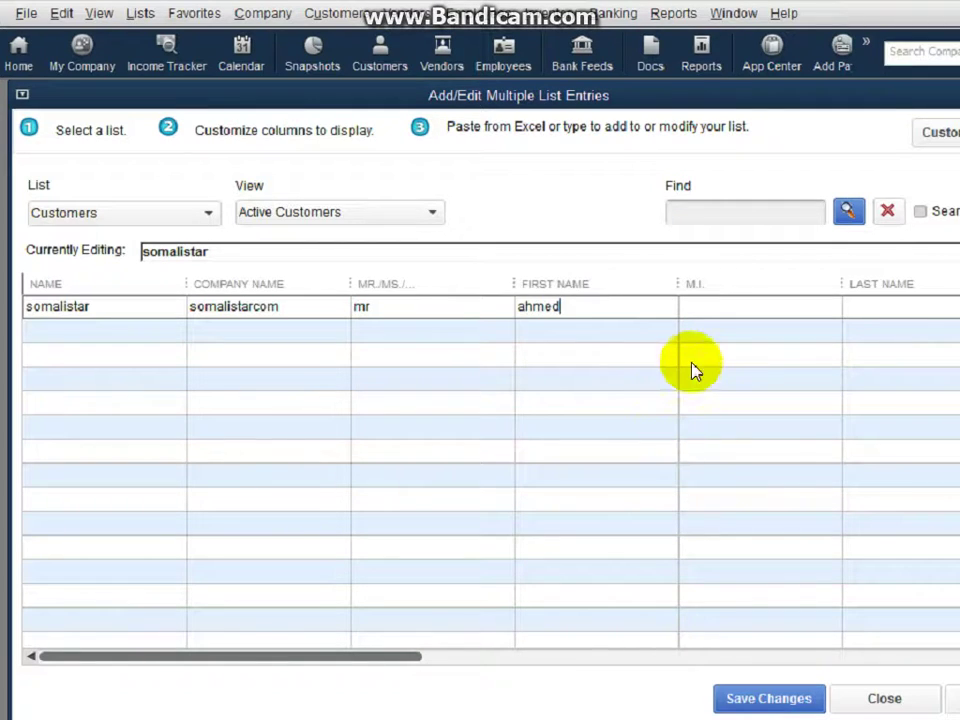
click(714, 302)
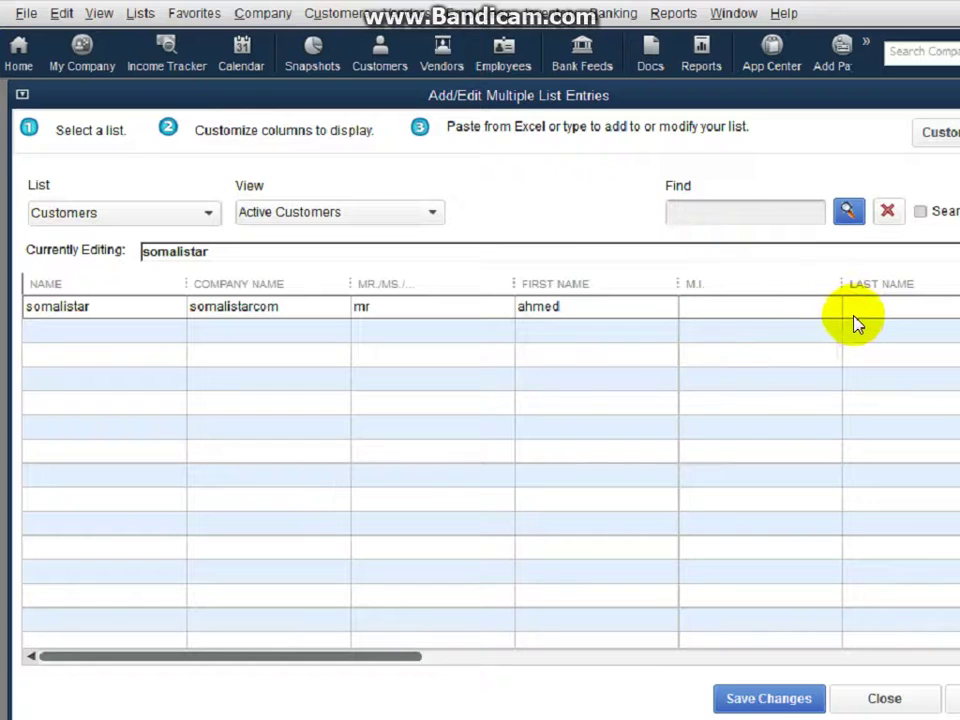
click(866, 314)
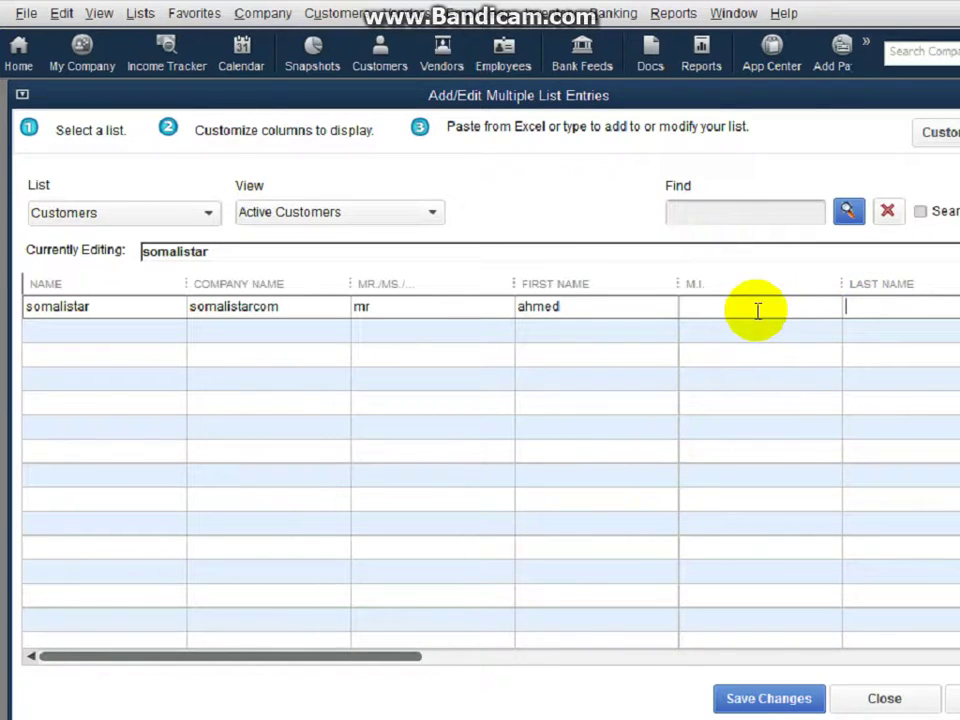
click(748, 704)
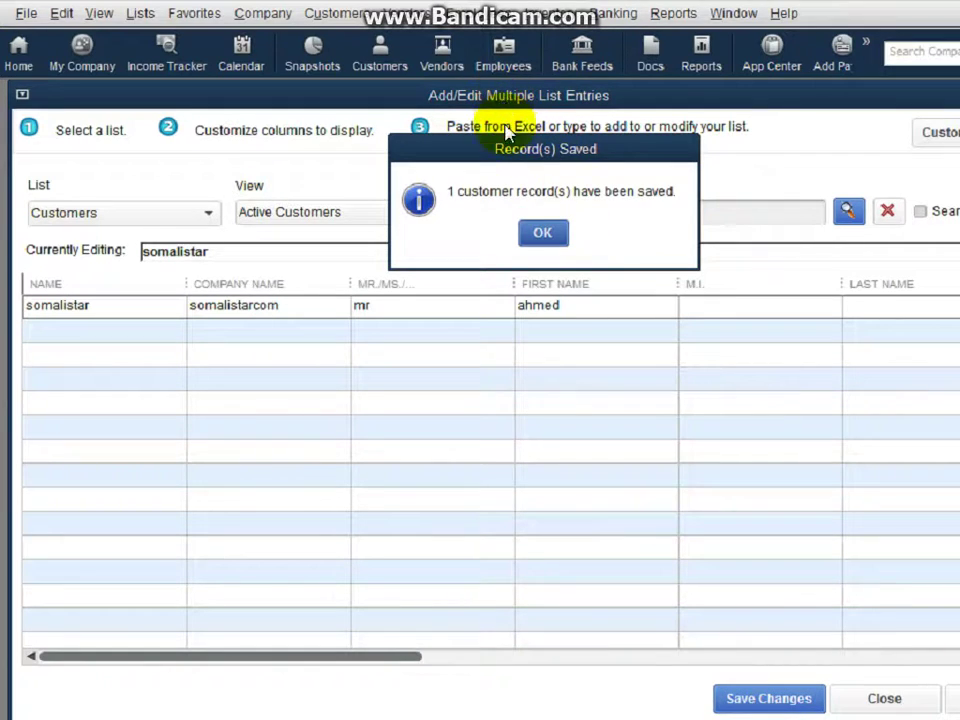
click(543, 236)
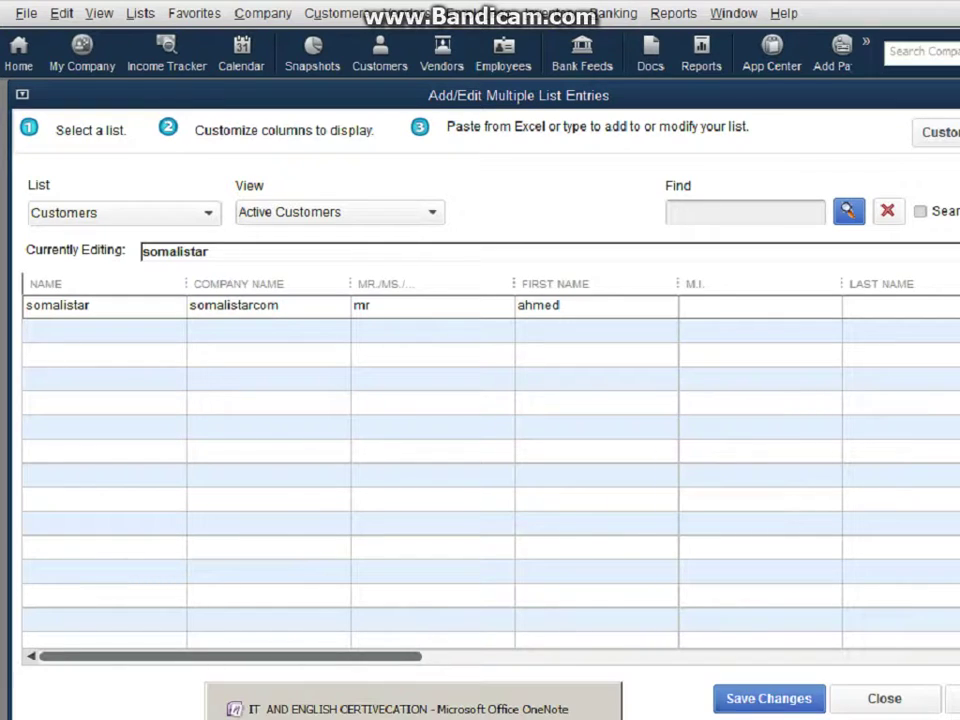
- Switch to OneNote and view the Quickbooks accounting software lesson one page
click(413, 709)
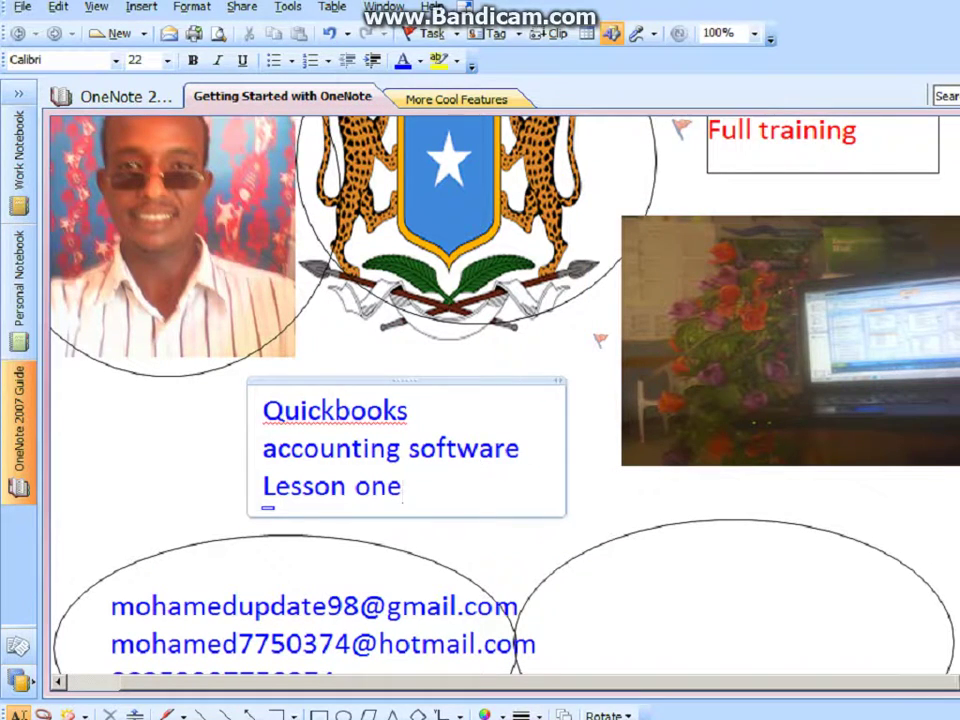
scroll(480, 400, up, 1)
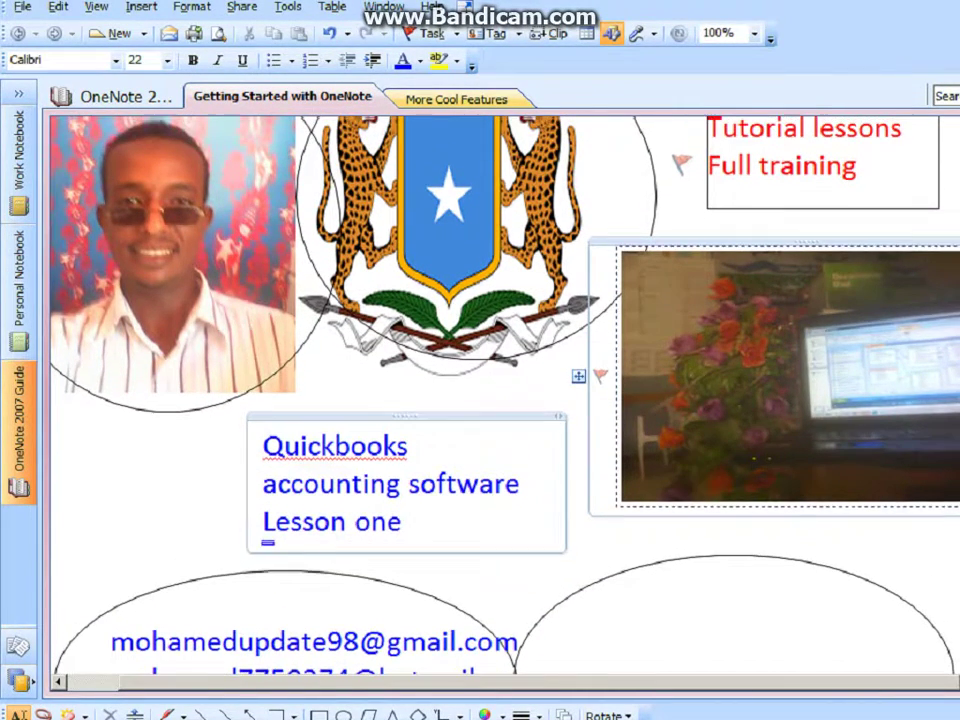